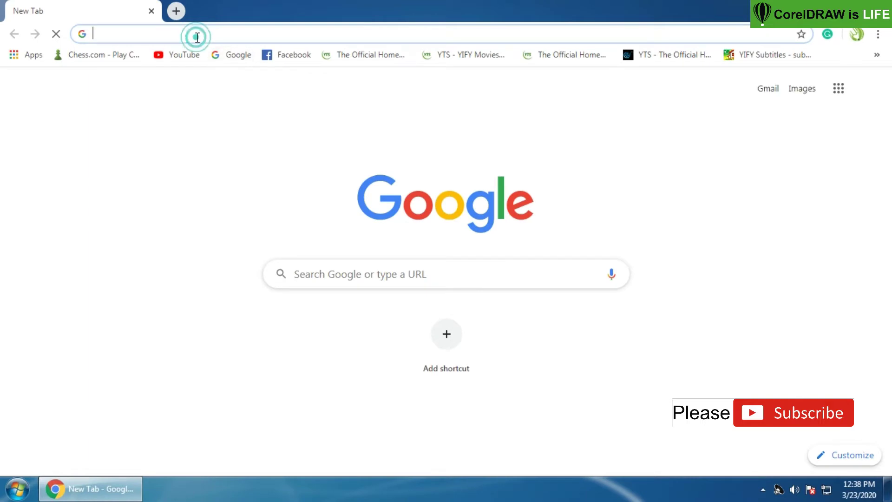
- Go to google.com and search for "philippine flag"
text(google)
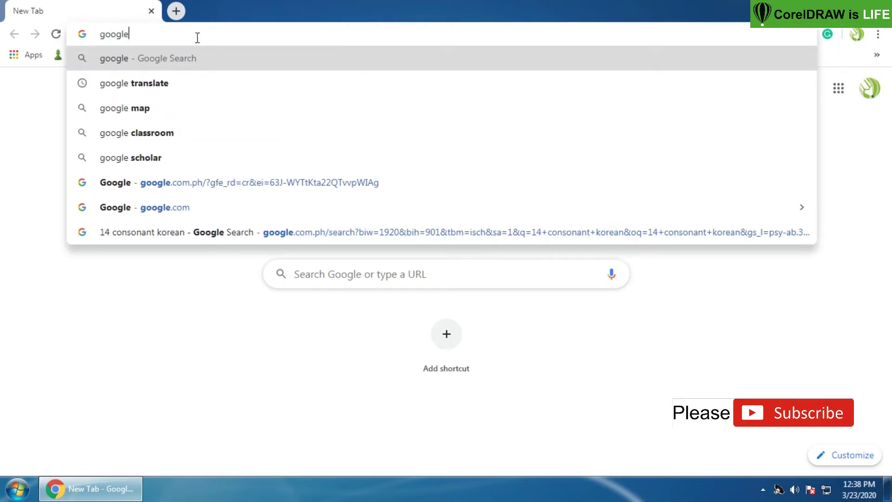
text(.com)
key(Return)
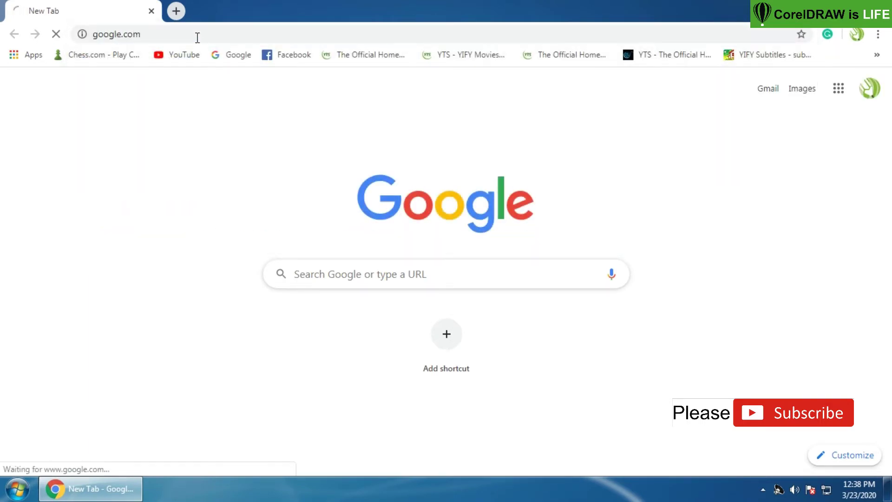
text(p)
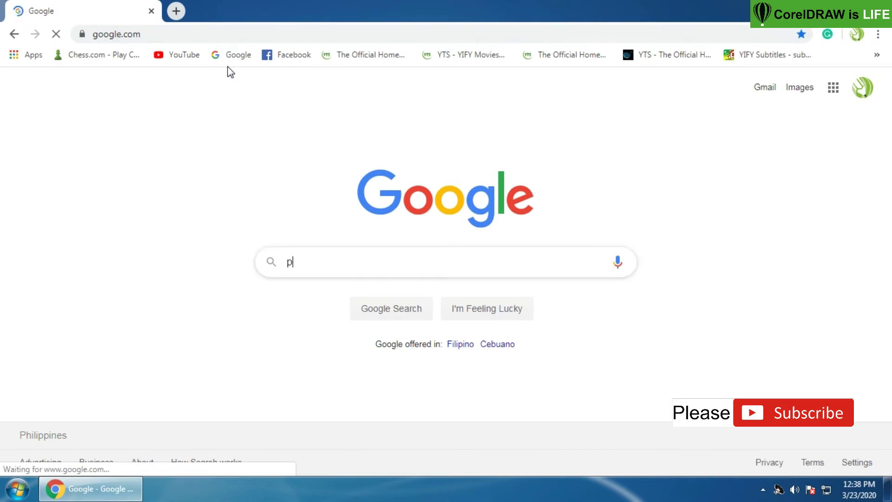
text(hilipp)
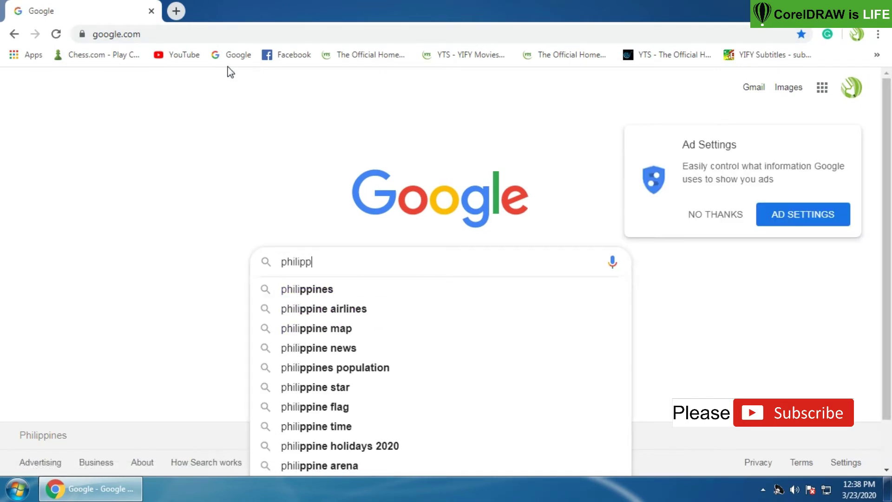
text(ine )
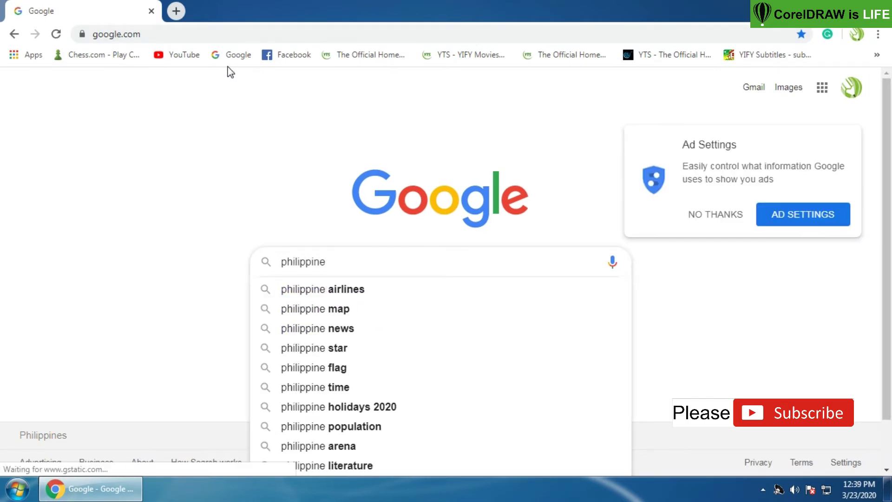
text(flag)
key(Return)
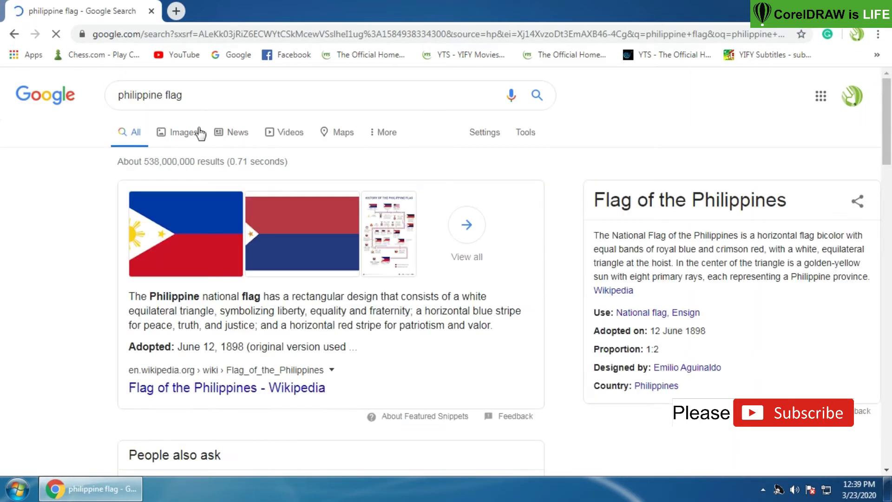
- Save the Wikipedia flag of the Philippines from the image results to the desktop as a PNG image
click(184, 138)
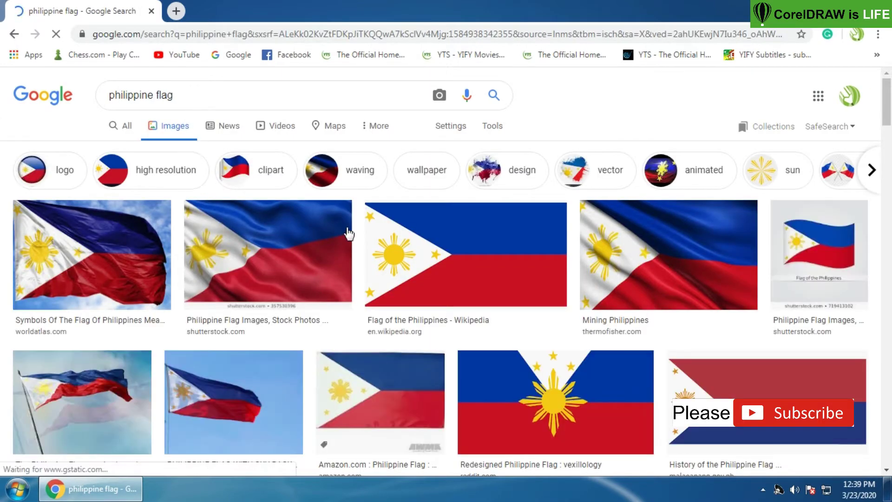
click(450, 267)
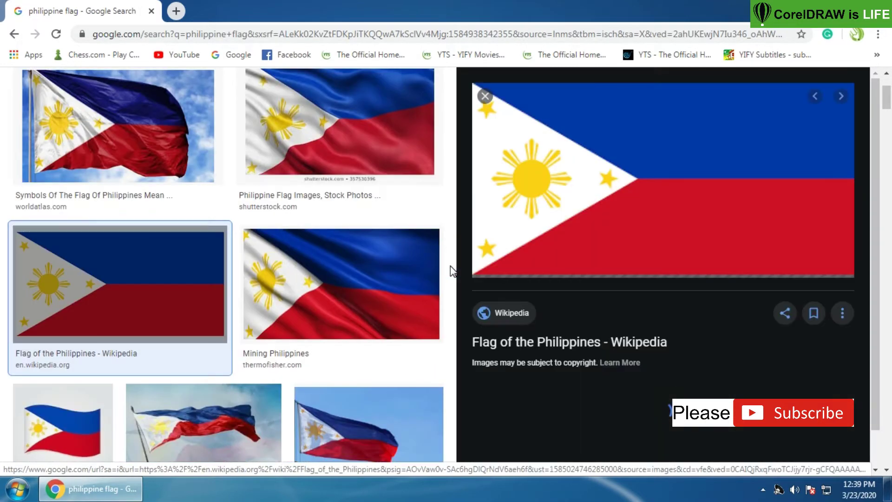
right_click(638, 182)
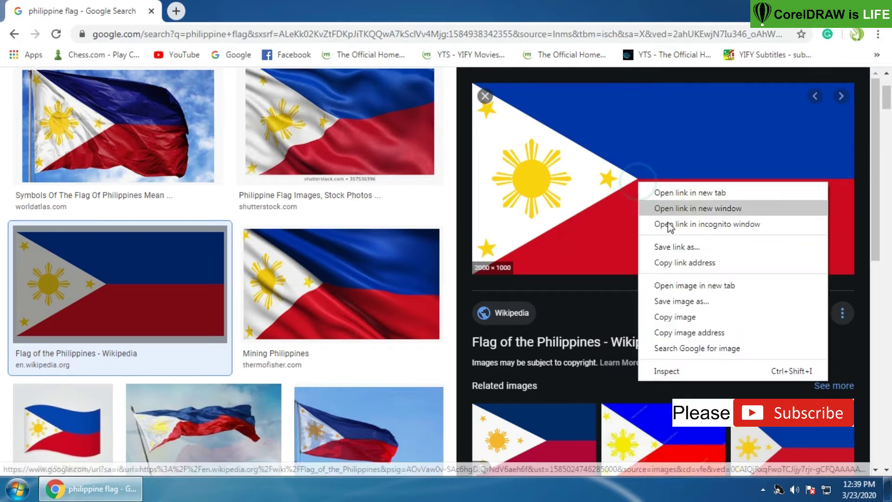
click(679, 301)
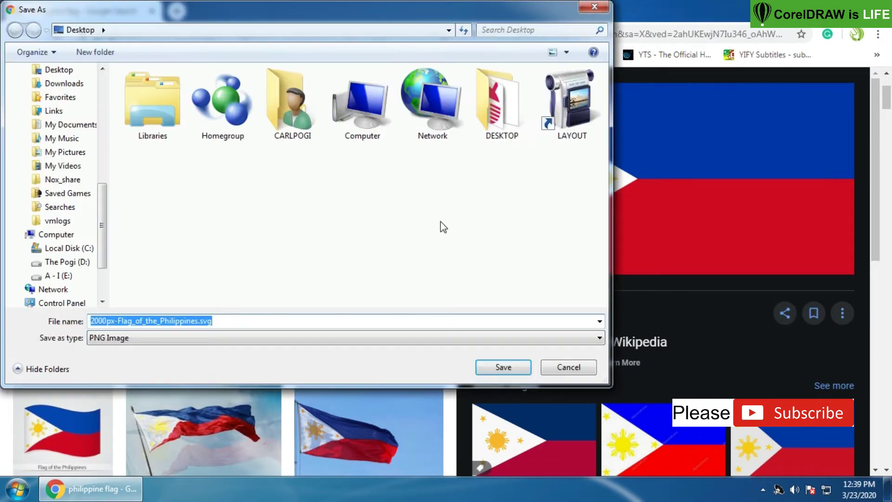
click(496, 367)
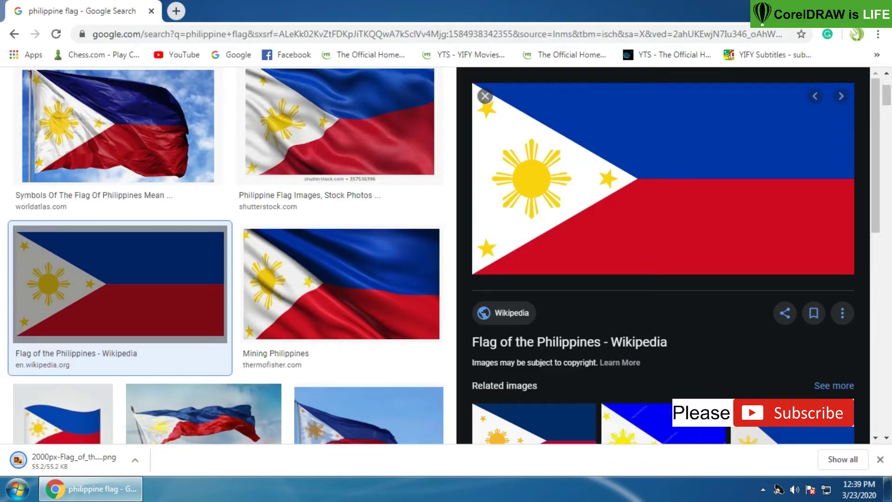
- Launch CorelDRAW X4 from the desktop and create a new blank Letter document in landscape orientation
key(super+d)
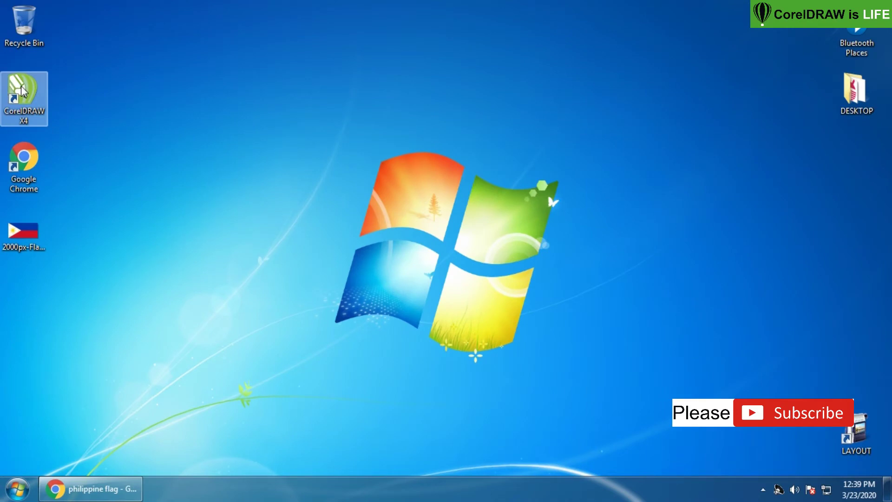
right_click(21, 86)
click(39, 93)
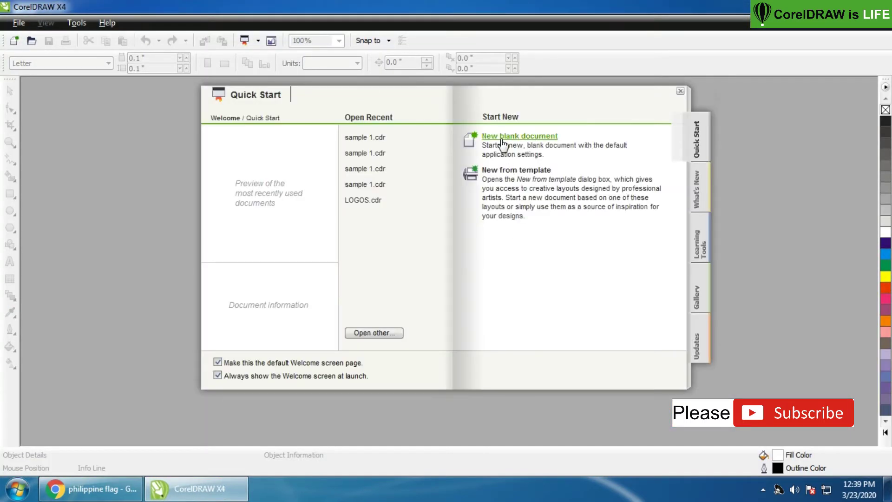
click(503, 145)
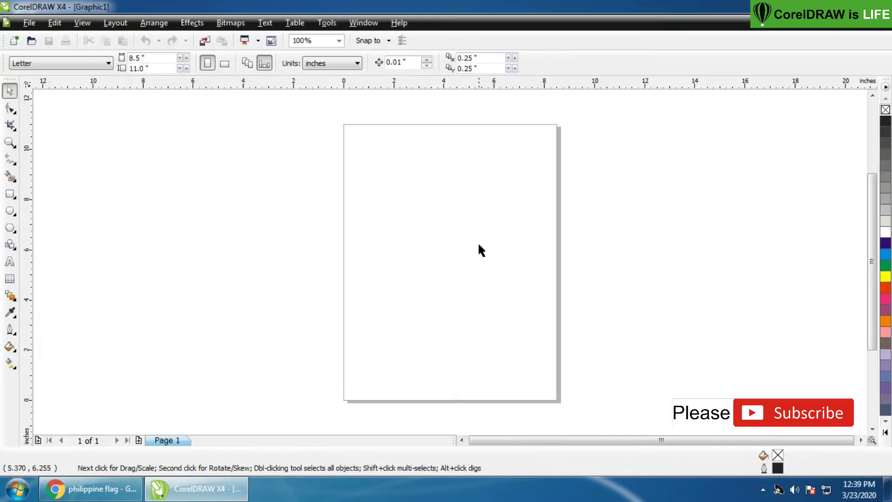
click(226, 65)
- Bring the saved flag image from the desktop into the drawing beside the page's left edge and lock it
key(super+d)
drag(23, 230, 231, 297)
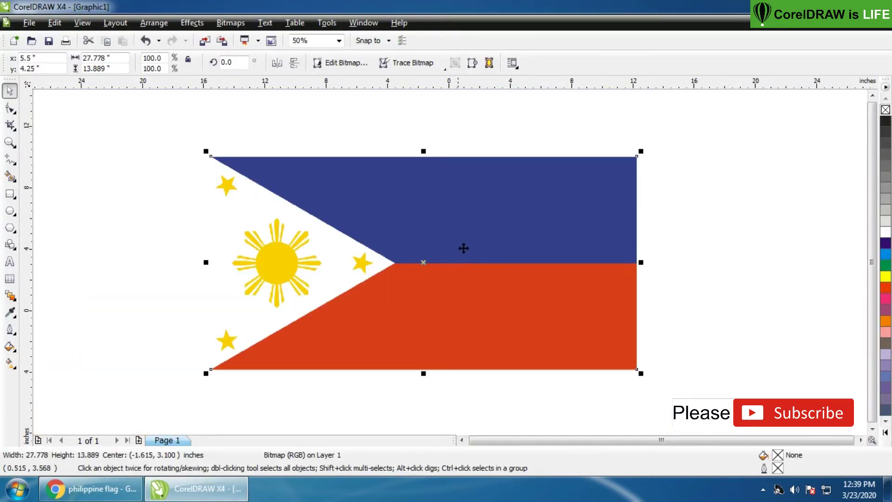
scroll(449, 260, down, 1)
drag(450, 261, 364, 264)
right_click(334, 257)
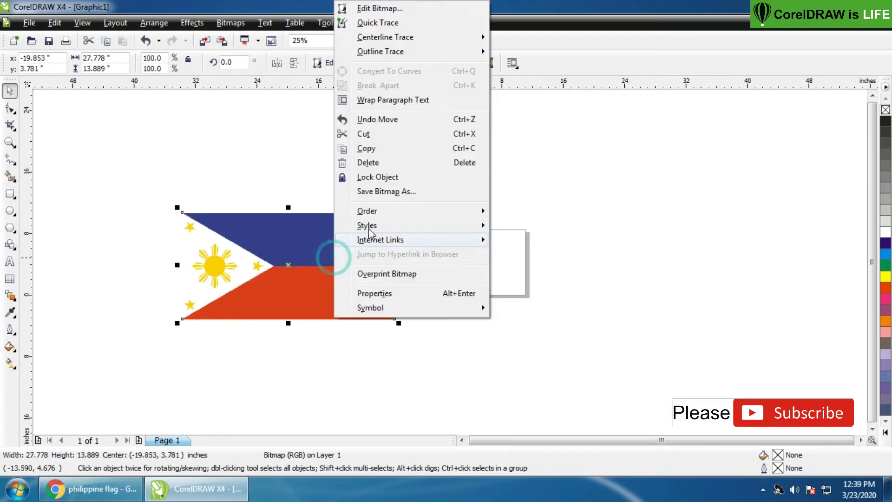
click(378, 177)
- Draw a rectangle about 27.86 by 14.03 inches over the outline of the locked flag image
key(z)
drag(178, 203, 404, 338)
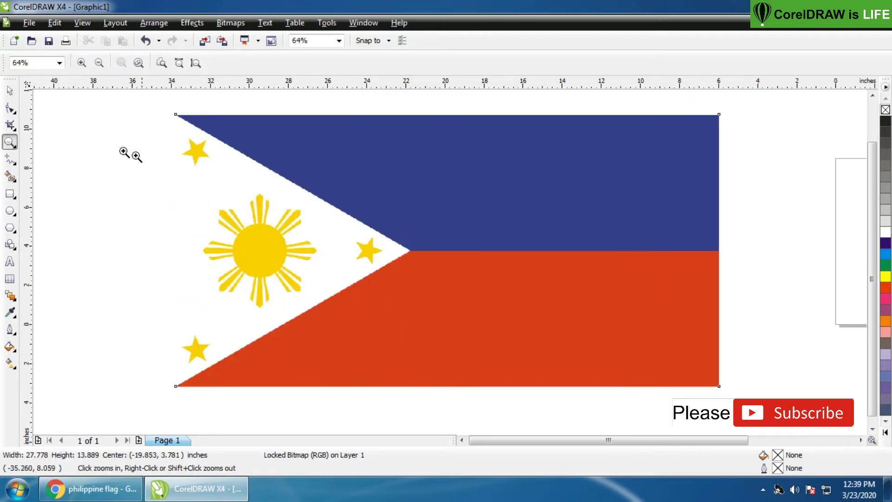
click(11, 193)
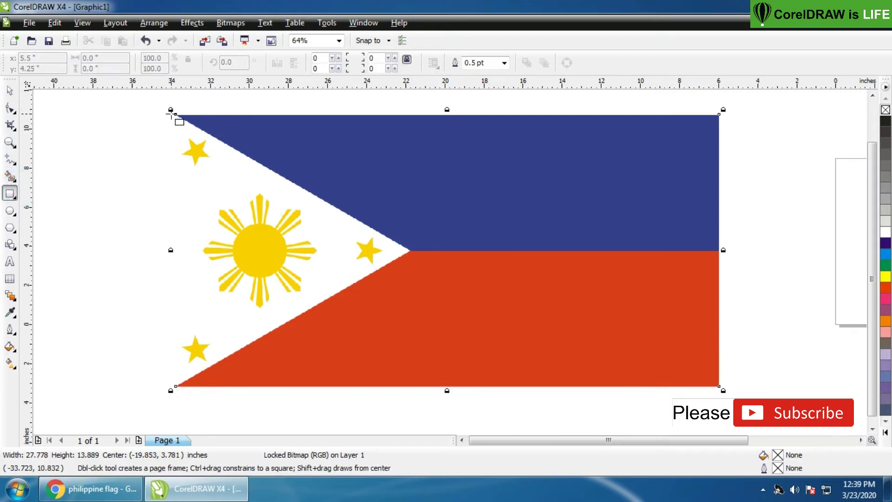
drag(175, 114, 720, 387)
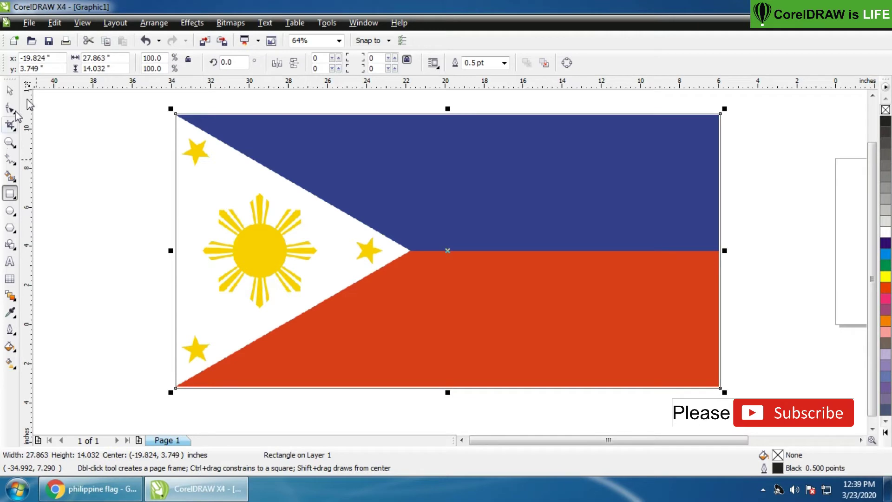
- Pull the rectangle's right side in to the flag's right edge, making it about 27.79 inches wide
click(10, 144)
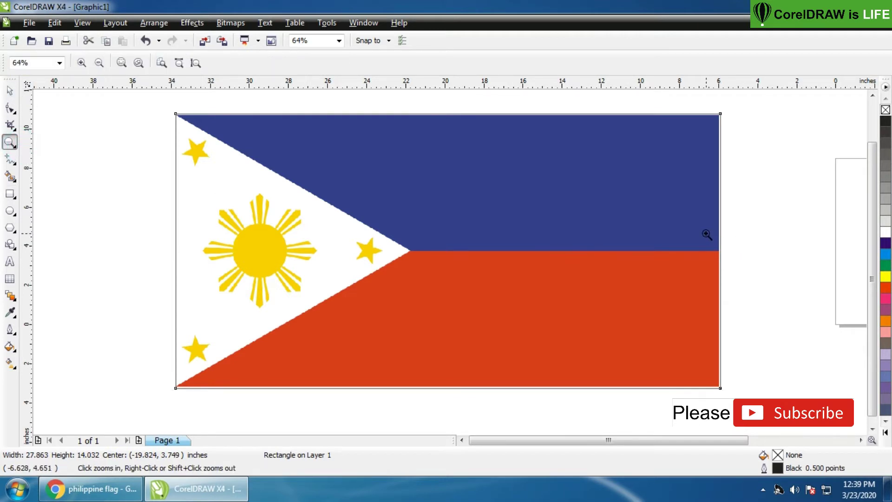
drag(709, 238, 741, 265)
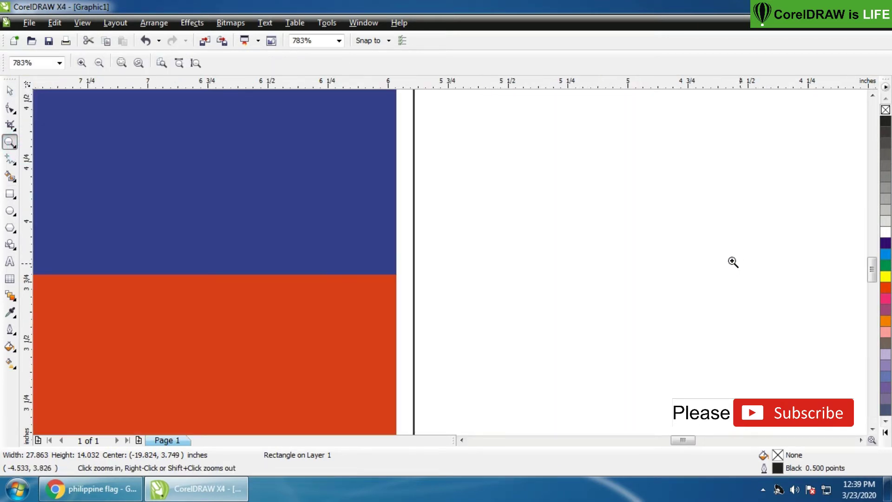
drag(458, 306, 456, 307)
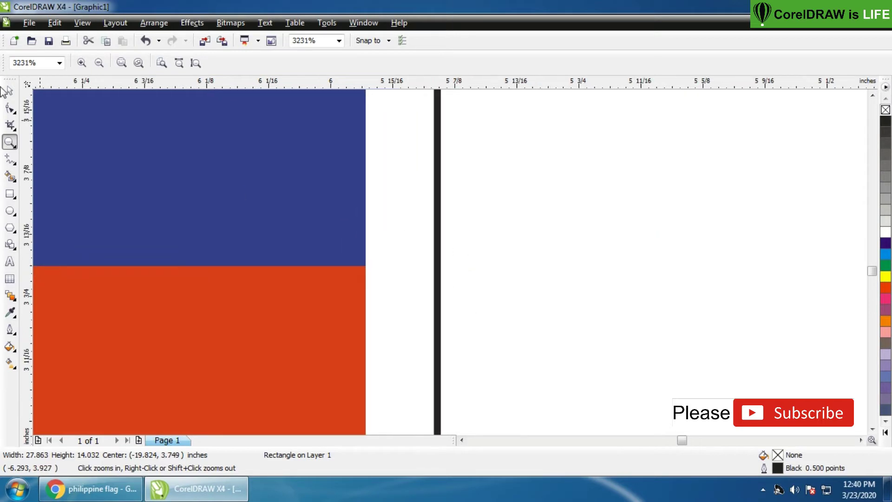
key(space)
drag(442, 298, 373, 298)
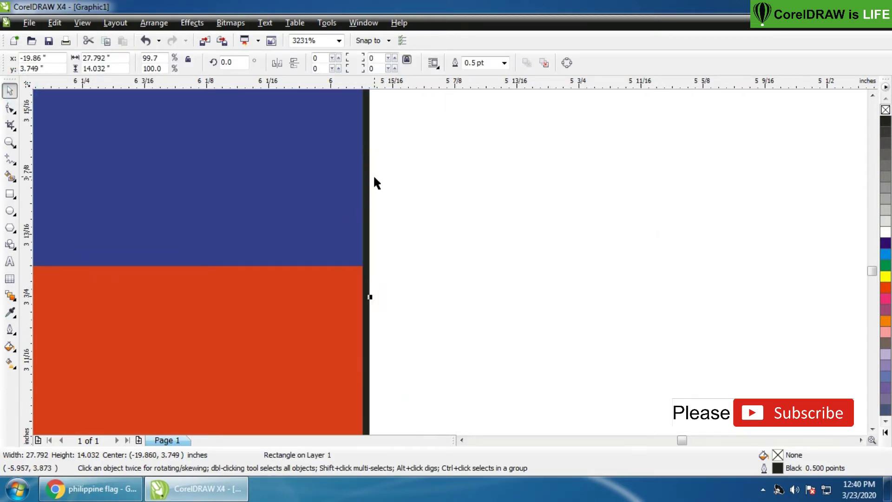
scroll(398, 245, down, 6)
scroll(432, 255, down, 1)
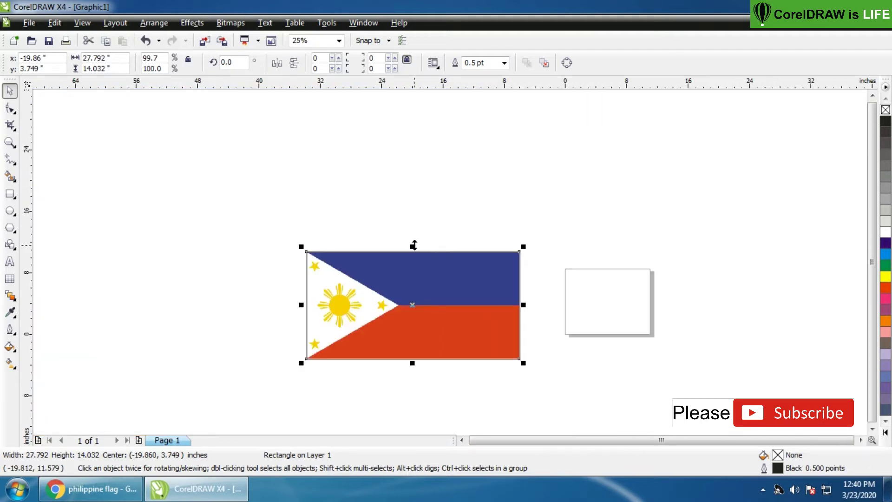
- Lower the rectangle's top side to the flag's upper edge, making it about 13.99 inches high
key(z)
drag(398, 237, 432, 261)
drag(348, 231, 450, 299)
click(10, 92)
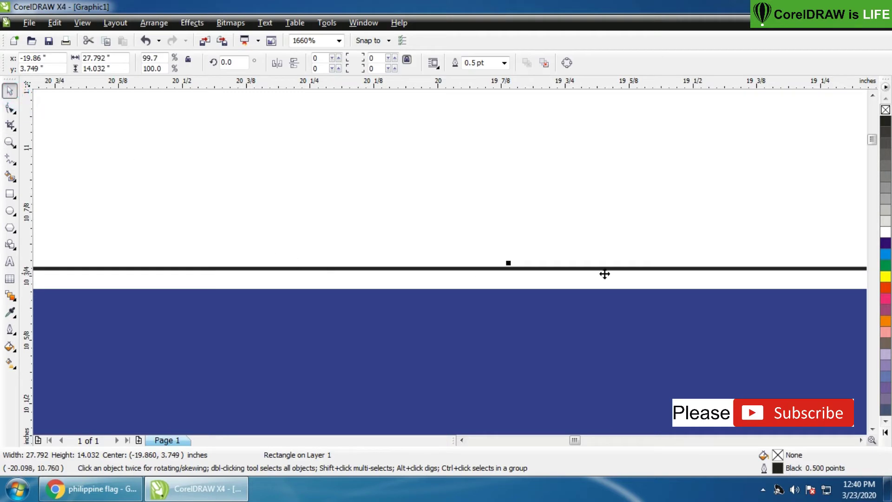
drag(508, 263, 514, 283)
scroll(454, 253, down, 5)
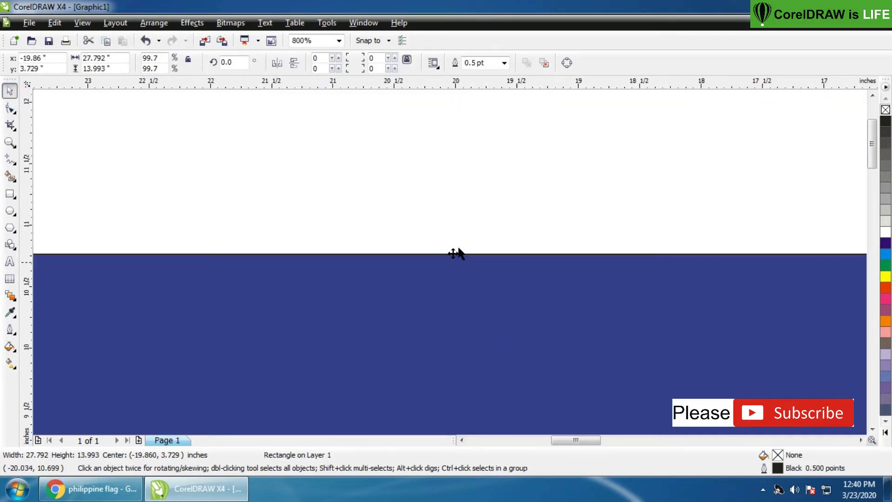
scroll(451, 249, down, 1)
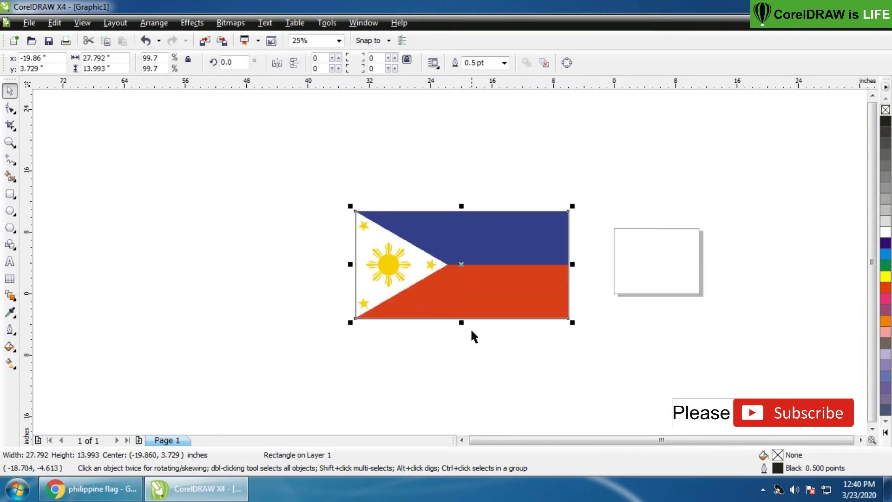
- Raise the rectangle's bottom side to the flag's lower edge, making it about 13.89 inches high
key(z)
drag(448, 314, 473, 325)
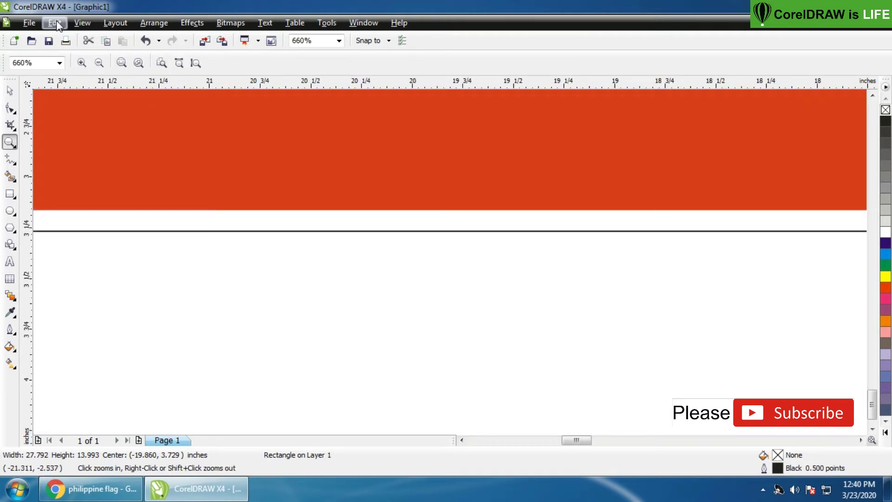
click(12, 90)
mouse_move(440, 235)
mouse_down()
mouse_move(440, 211)
mouse_move(440, 221)
mouse_up()
scroll(462, 249, down, 5)
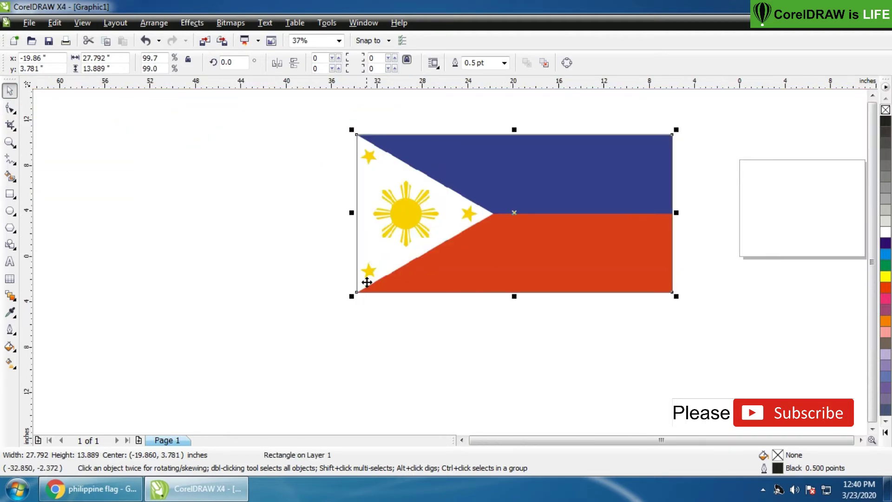
- Adjust the rectangle's left side slightly inward to meet the flag's left edge and deselect it
key(z)
drag(341, 194, 405, 311)
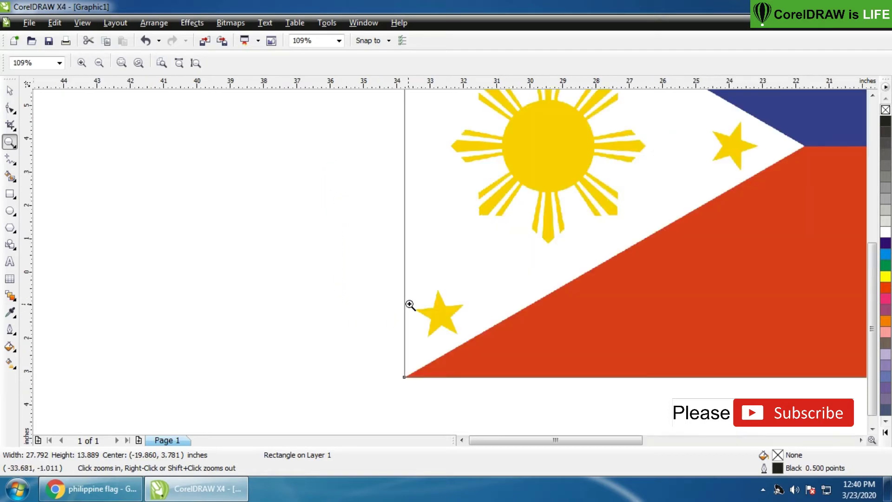
click(9, 91)
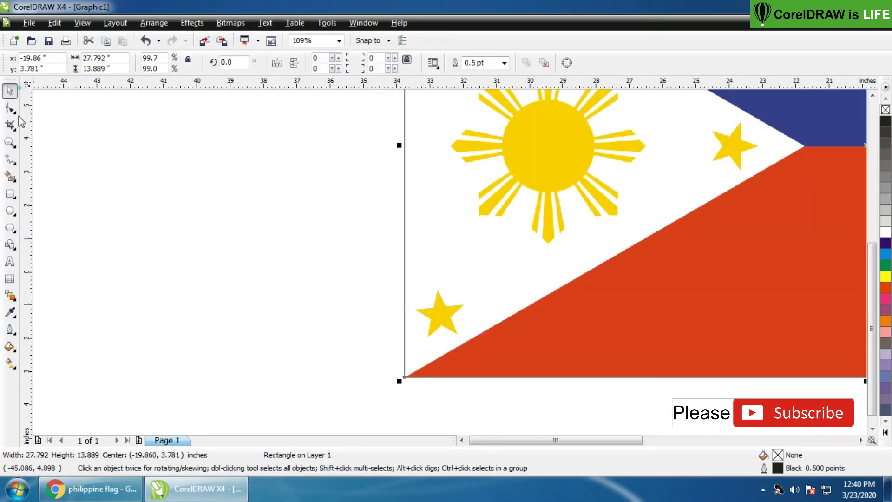
drag(398, 147, 402, 145)
click(382, 154)
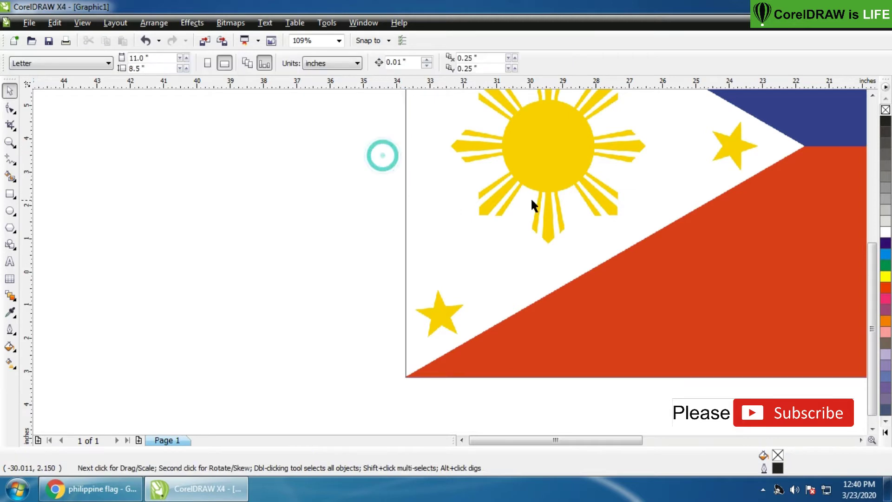
- Draw a horizontal Bezier line about 32 inches long across the flag's middle and centre it vertically on the rectangle
scroll(529, 205, down, 4)
key(z)
drag(349, 165, 651, 342)
click(16, 166)
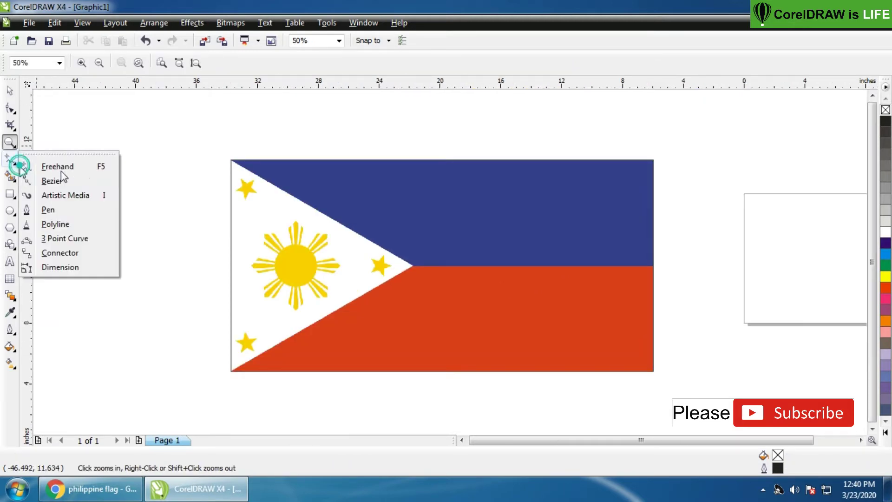
click(85, 179)
click(201, 262)
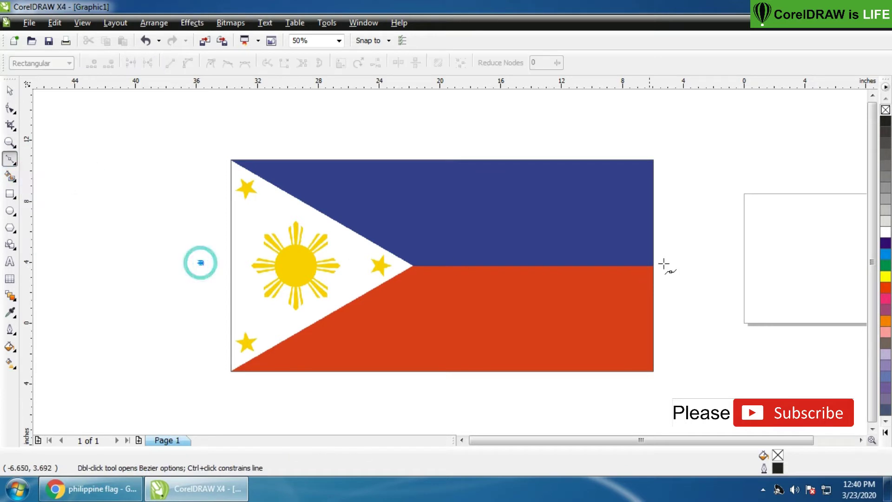
click(688, 262)
key(space)
shift+click(424, 308)
key(e)
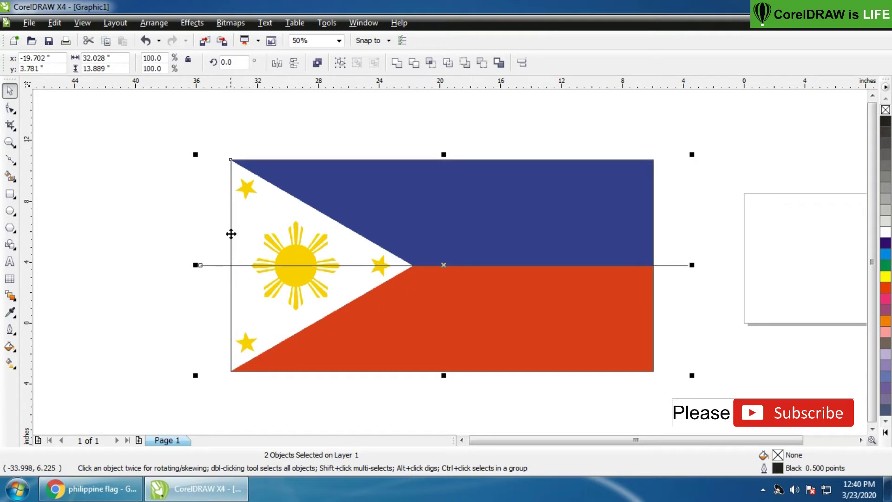
- Place a vertical guideline on the tip of the flag's white triangle, at about -21.71 inches horizontally
click(183, 228)
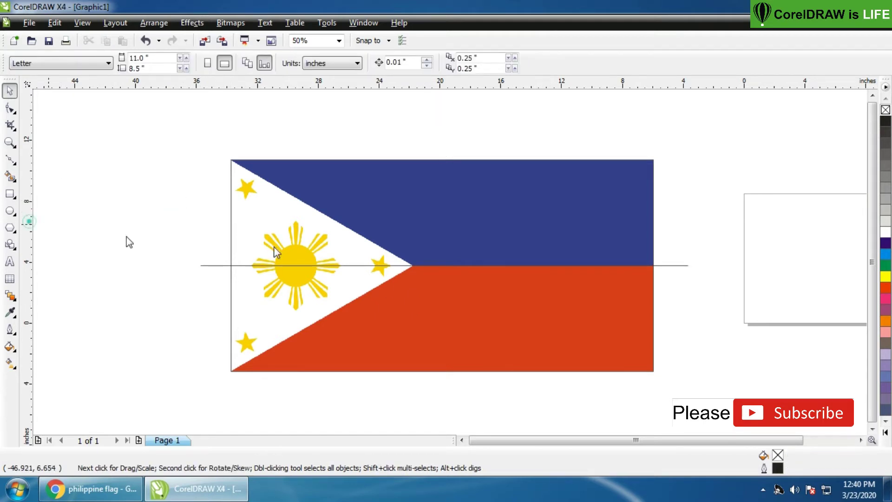
drag(417, 271, 432, 277)
key(z)
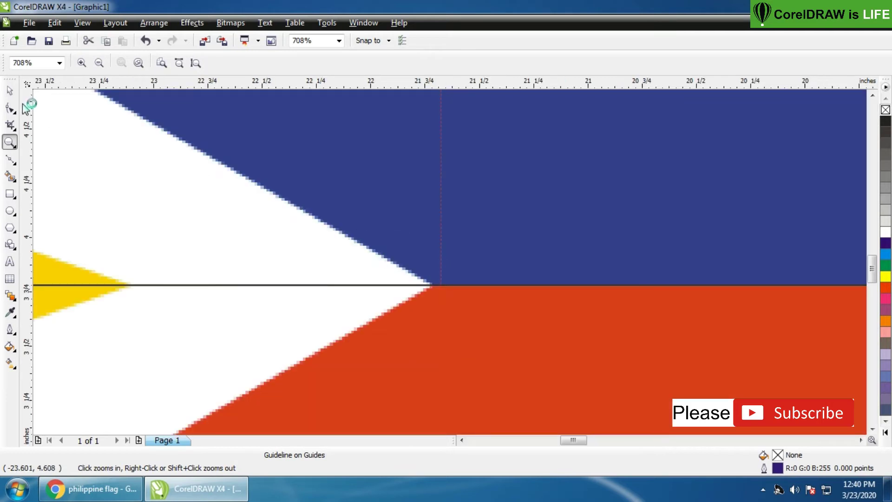
click(9, 90)
drag(440, 250, 434, 249)
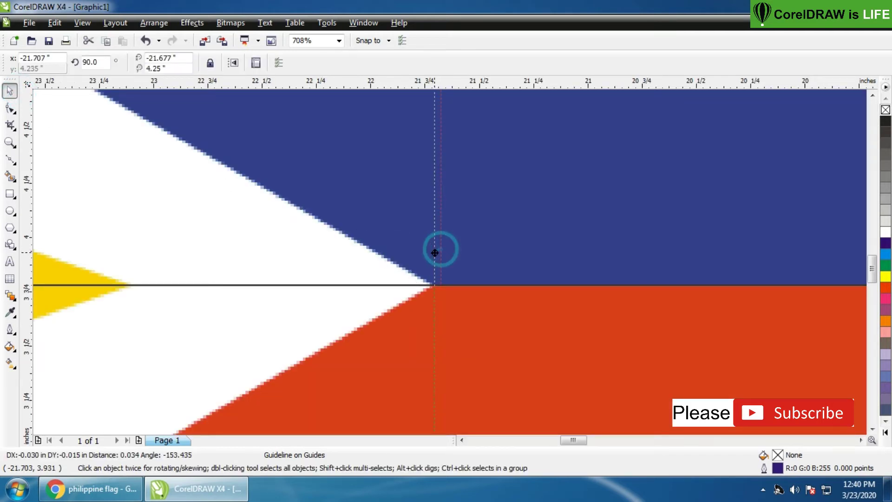
scroll(455, 198, down, 5)
scroll(432, 250, down, 1)
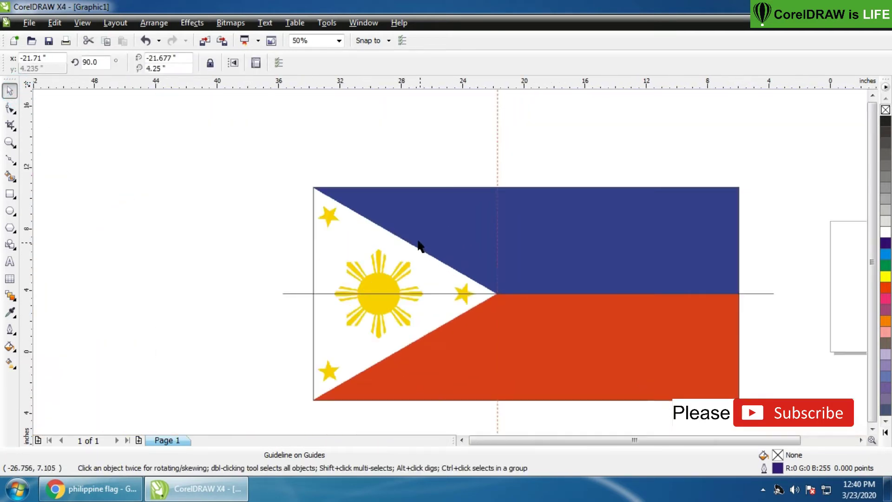
- Enable snapping to objects and to guidelines
click(82, 22)
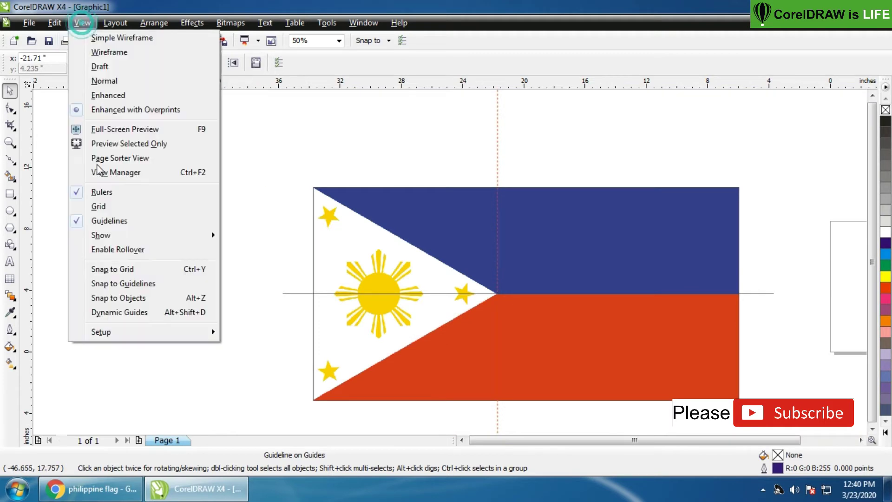
click(127, 300)
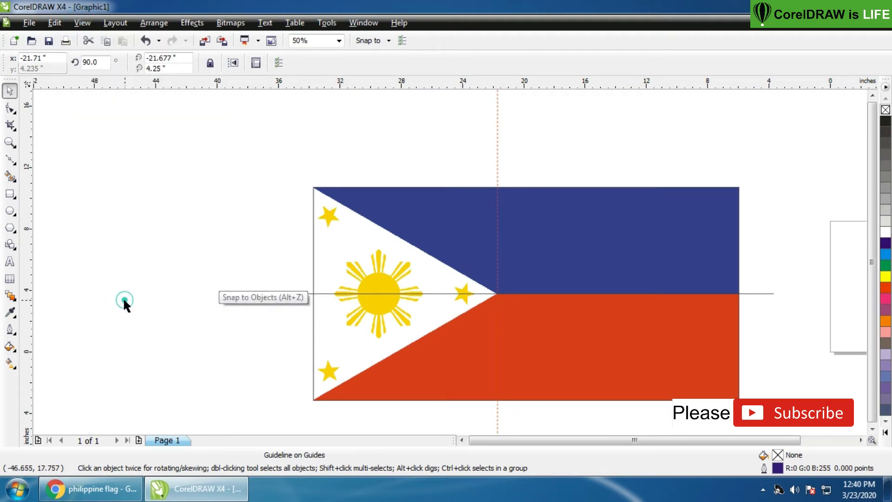
click(82, 23)
click(131, 284)
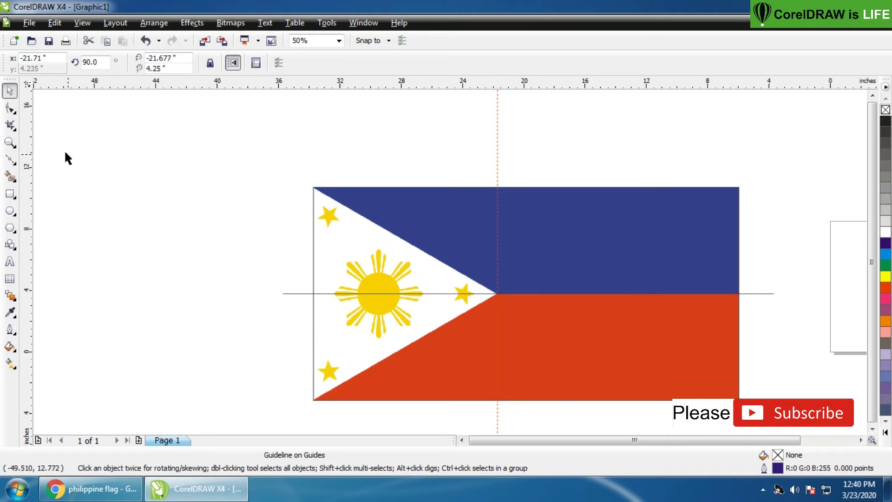
- Draw a closed Bezier triangle through the flag's upper-left corner, the guideline's crossing with the middle line and the lower-left corner
click(10, 160)
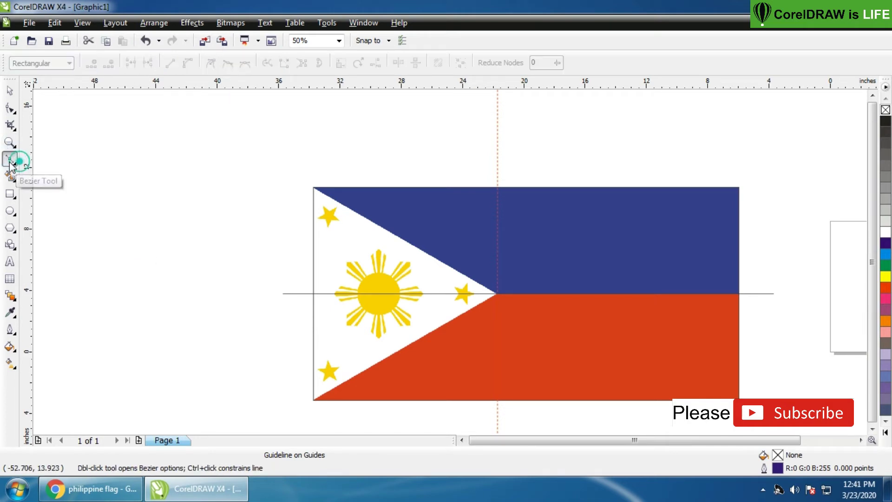
click(314, 187)
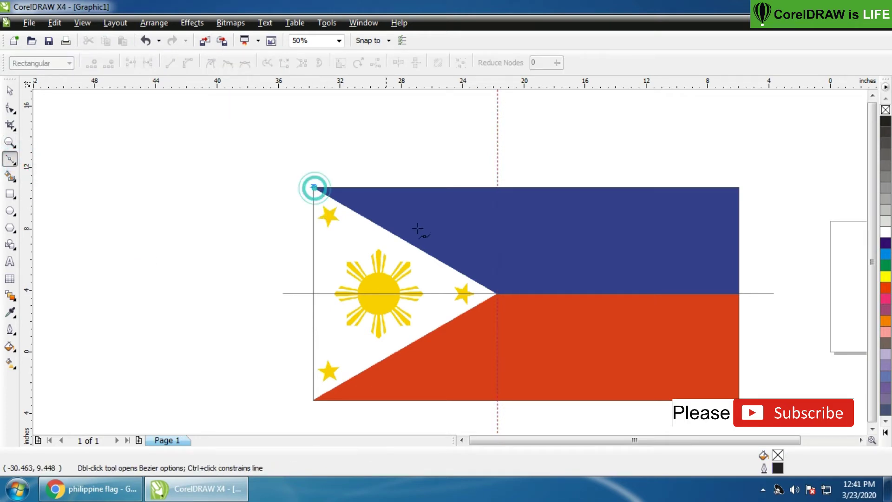
click(498, 294)
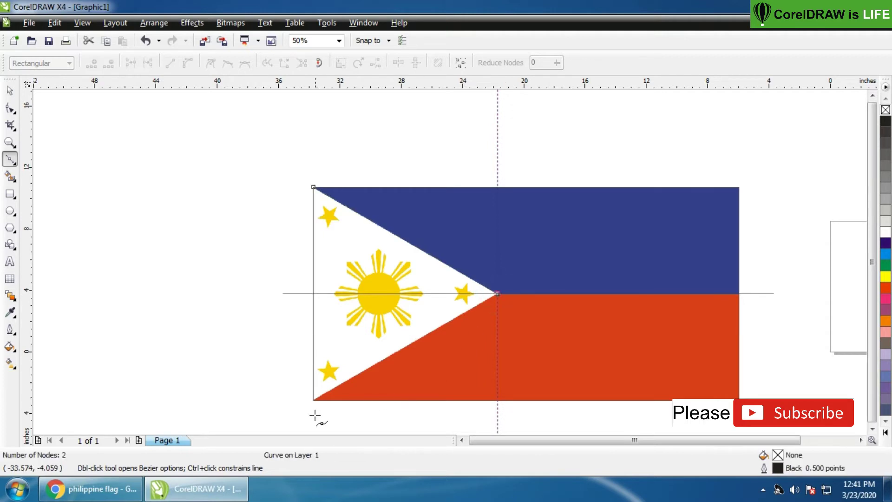
click(314, 400)
click(314, 188)
click(10, 90)
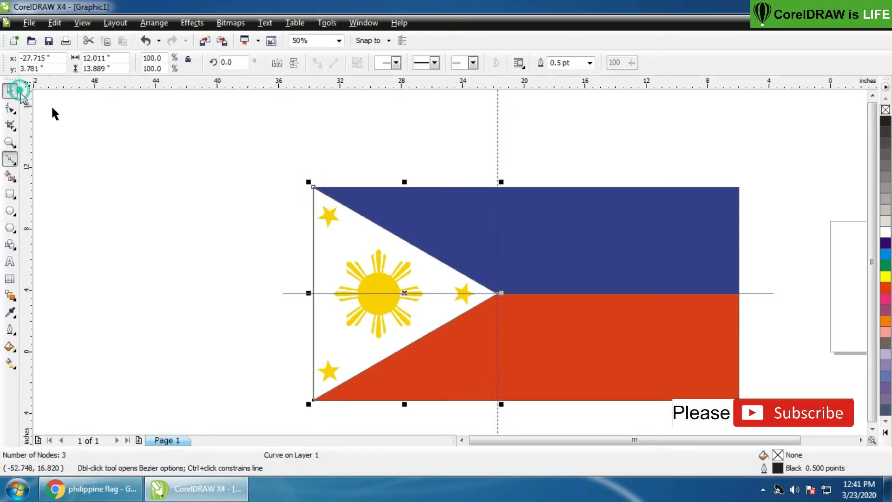
click(76, 120)
- Move the closed triangle off the flag to check its shape, undo the move and deselect it
drag(403, 287, 243, 294)
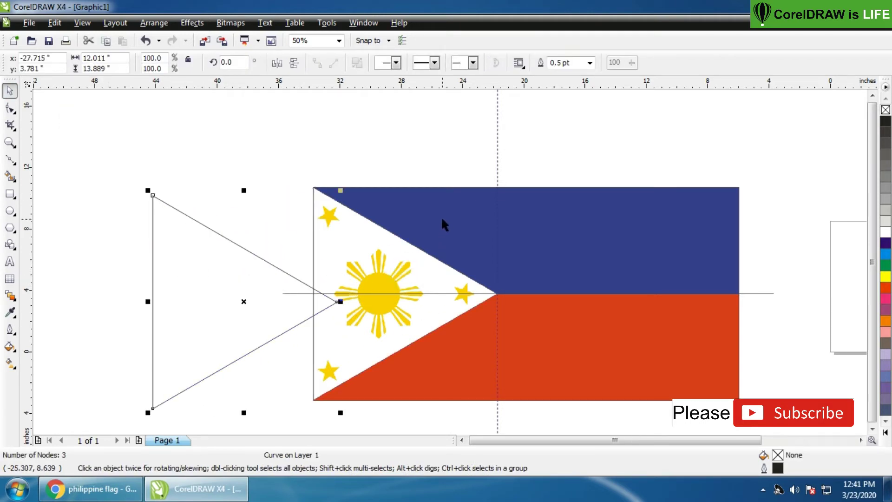
key(ctrl+z)
click(232, 212)
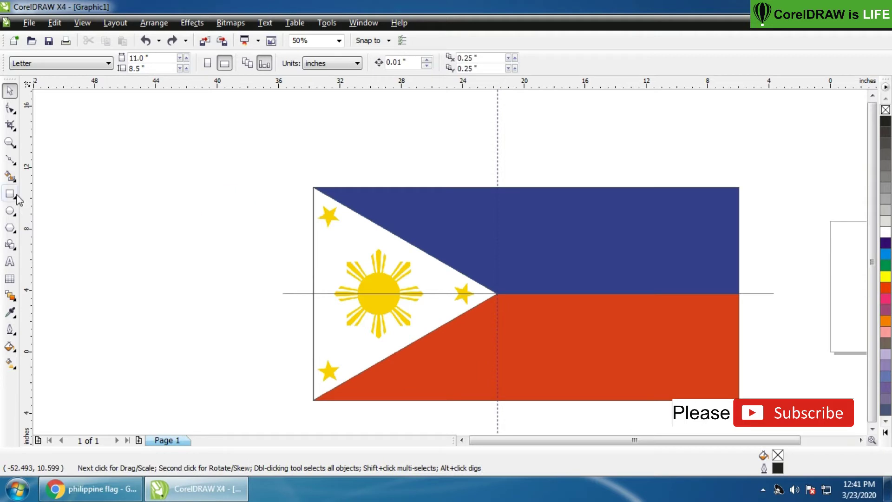
- Smart-fill the flag's upper blue and lower red regions with pink
click(10, 179)
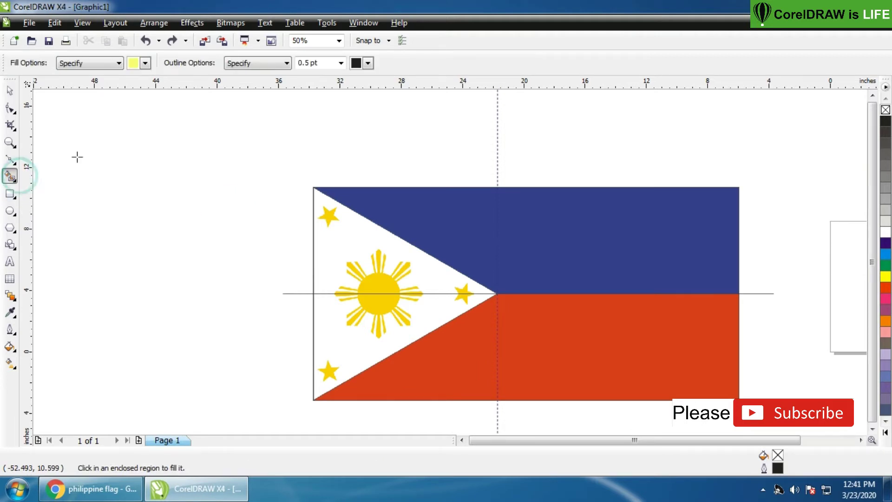
click(145, 63)
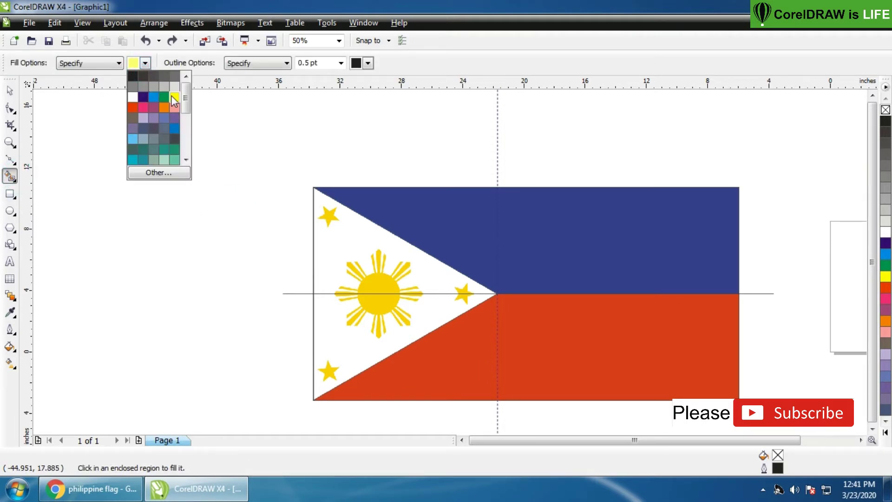
click(175, 98)
click(145, 63)
scroll(182, 114, down, 2)
click(174, 87)
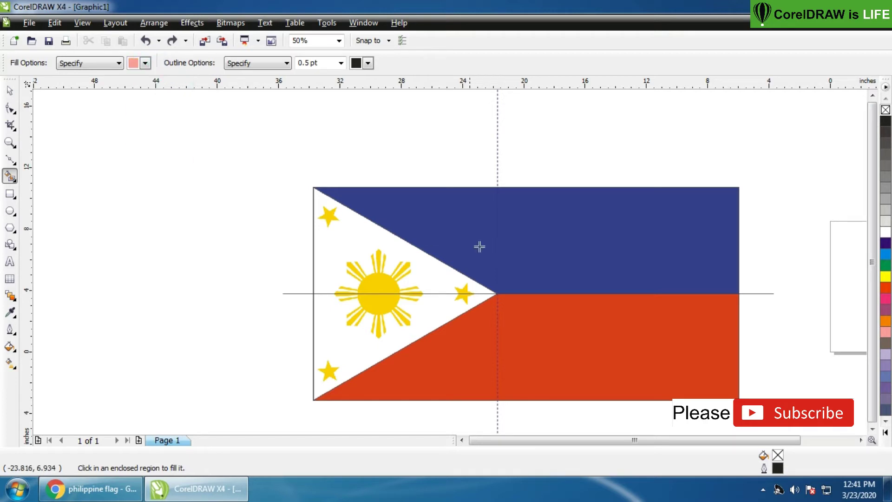
click(564, 242)
click(572, 336)
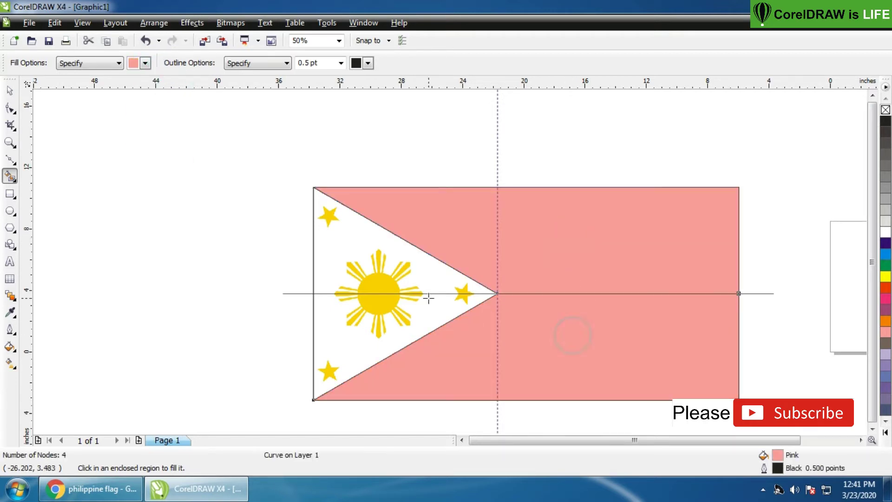
- Smart-fill the upper and lower halves of the white triangle with the same pink
click(409, 276)
key(ctrl+z)
click(362, 244)
click(369, 319)
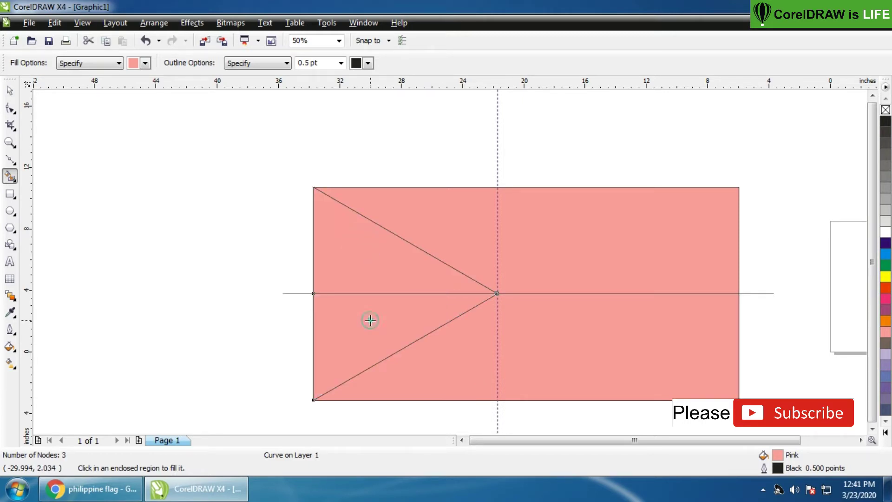
- Select the two pink triangle halves and weld them into one shape
click(10, 91)
shift+click(358, 270)
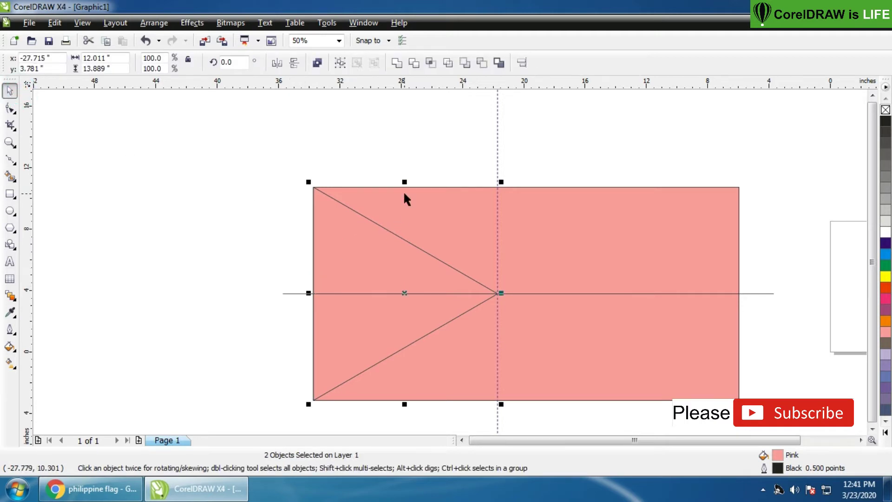
click(419, 135)
- Remove the fill from the welded triangle and from the upper and lower flag shapes
click(411, 281)
click(886, 110)
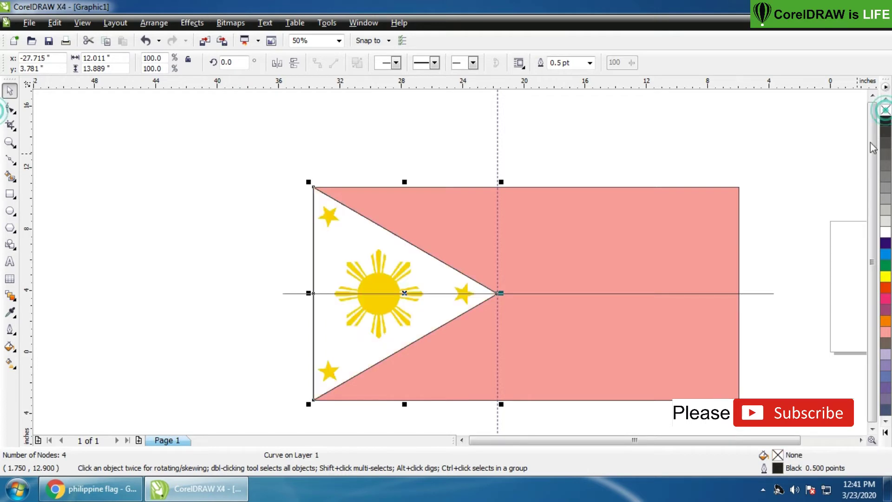
click(655, 245)
click(886, 243)
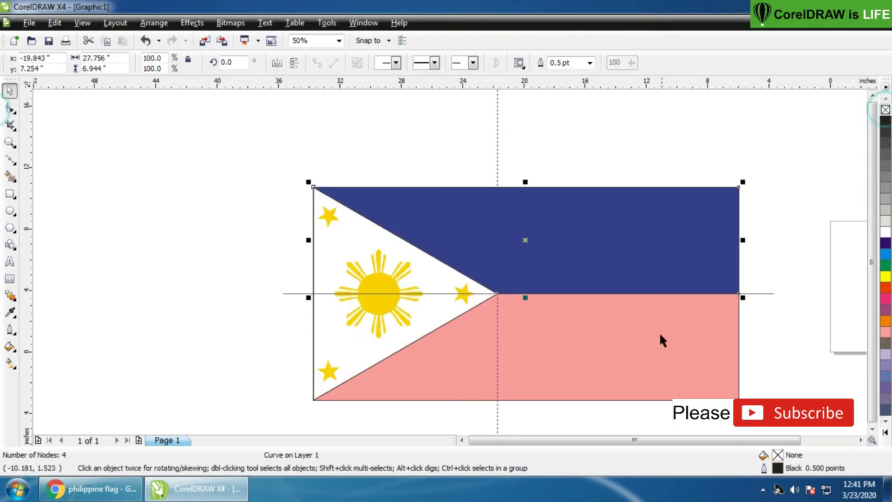
click(660, 332)
click(886, 288)
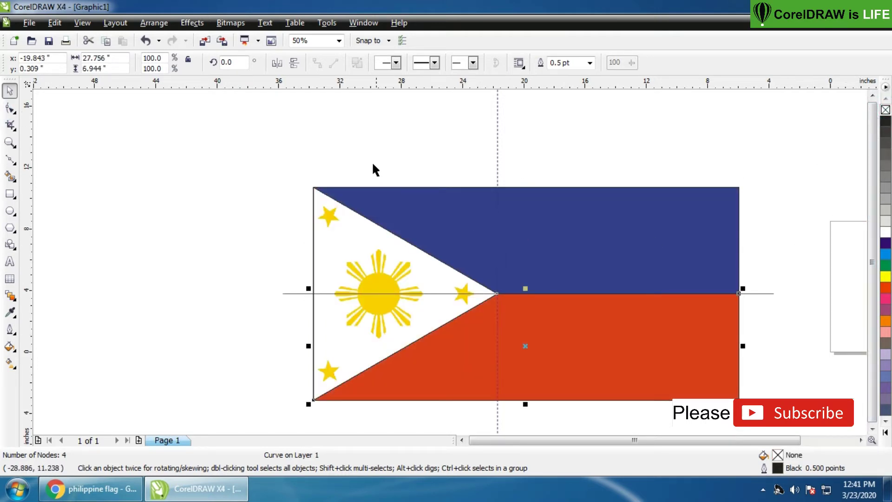
- Try moving the welded triangle away from the flag and undo the move
click(352, 140)
drag(438, 205, 375, 330)
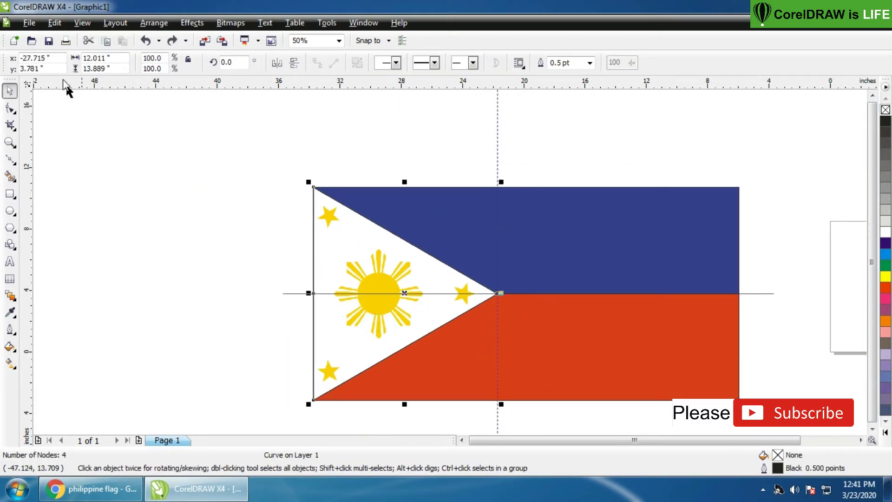
- Turn off snapping to guidelines
click(82, 23)
click(121, 283)
click(82, 22)
click(117, 354)
- Delete the horizontal Bezier line that runs across the middle of the flag and sun
key(z)
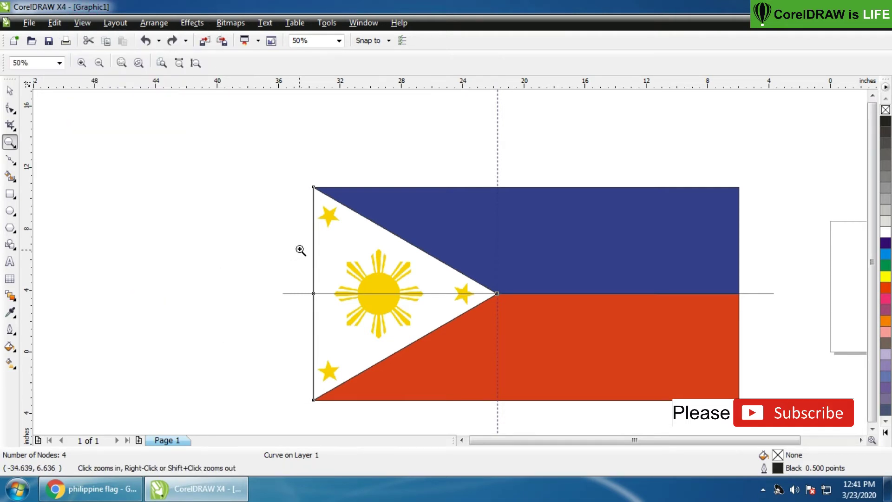
drag(471, 304, 591, 335)
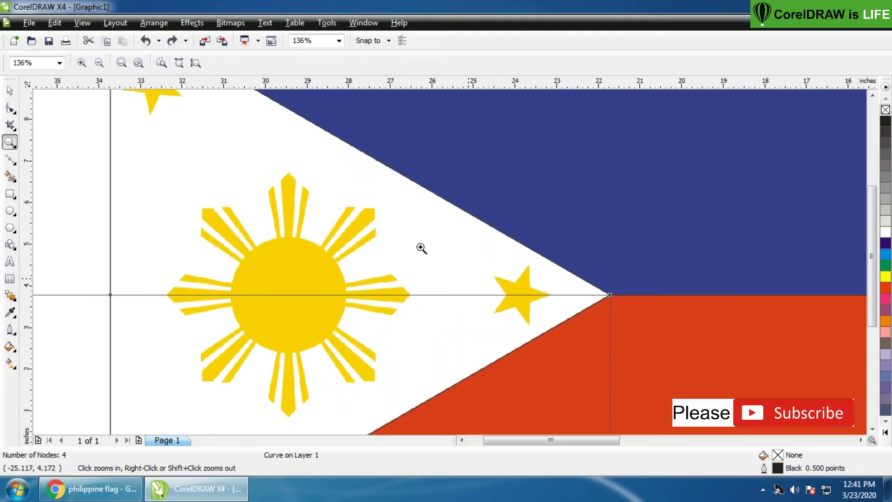
drag(92, 155, 484, 407)
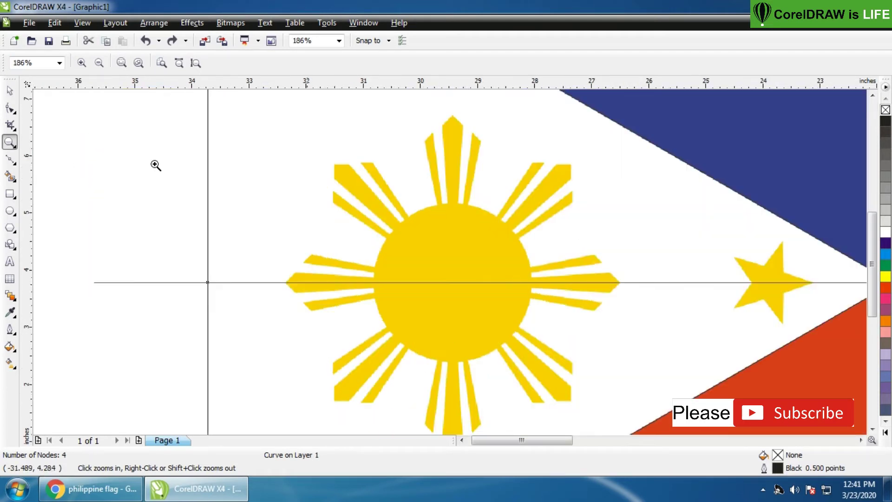
click(8, 93)
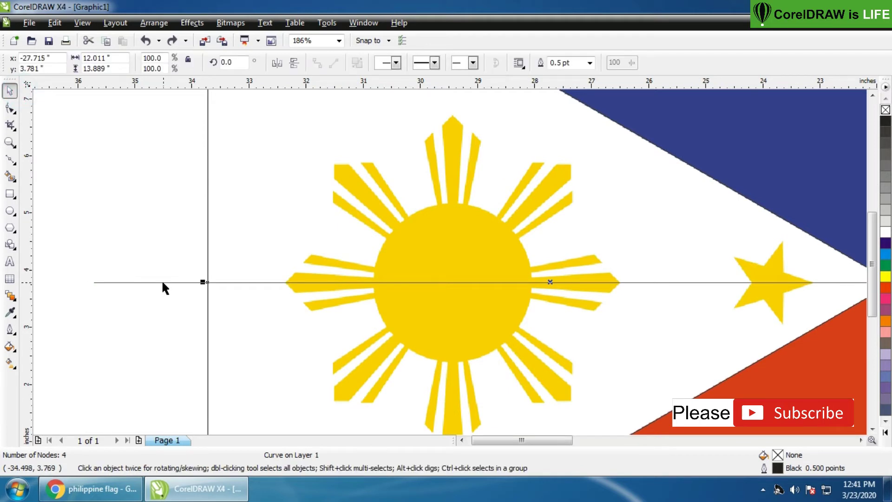
click(163, 282)
key(Delete)
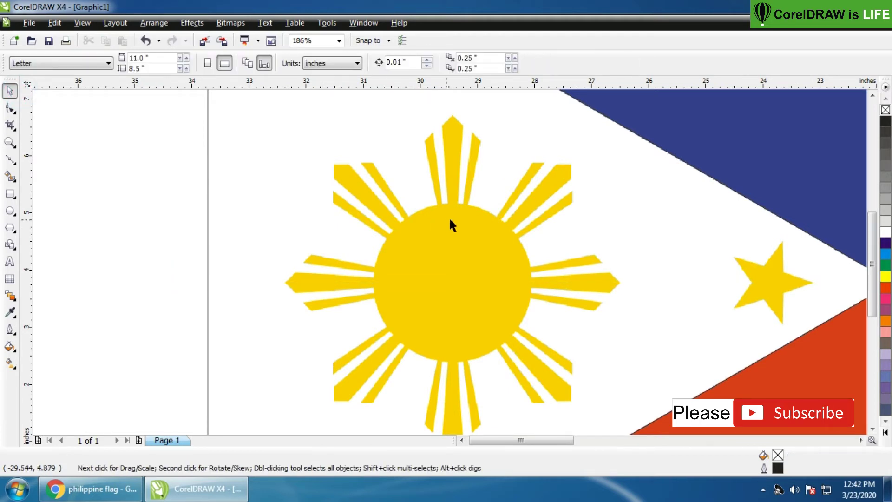
- Draw a circle over the sun's disc and scale it to about 2.76 inches in diameter to match the disc's edge
click(345, 236)
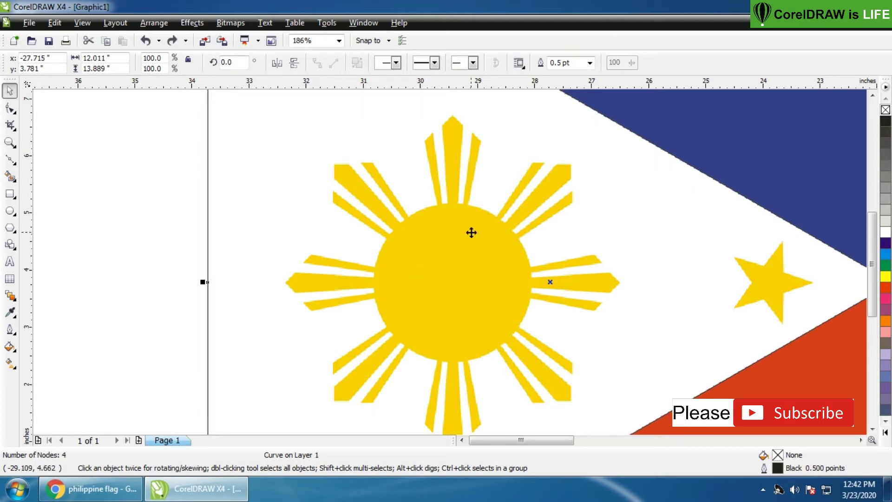
click(10, 212)
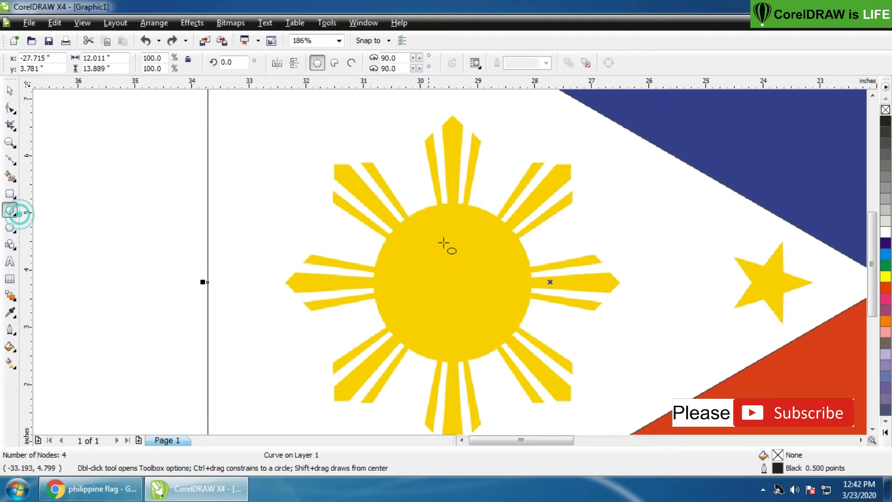
drag(412, 253, 489, 318)
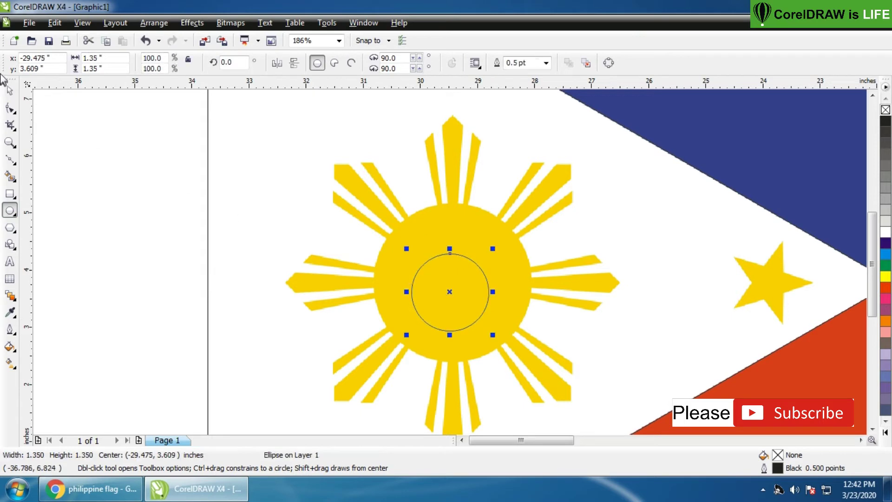
key(space)
drag(496, 247, 537, 206)
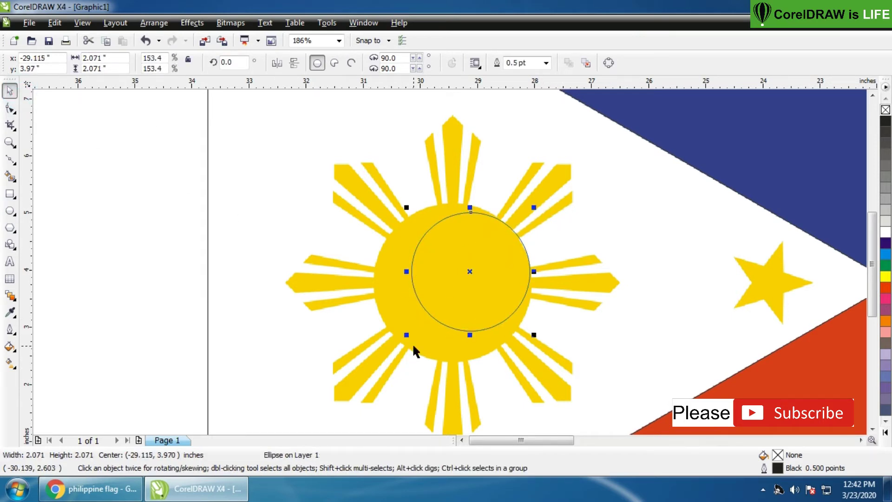
drag(406, 336, 367, 372)
drag(366, 206, 379, 197)
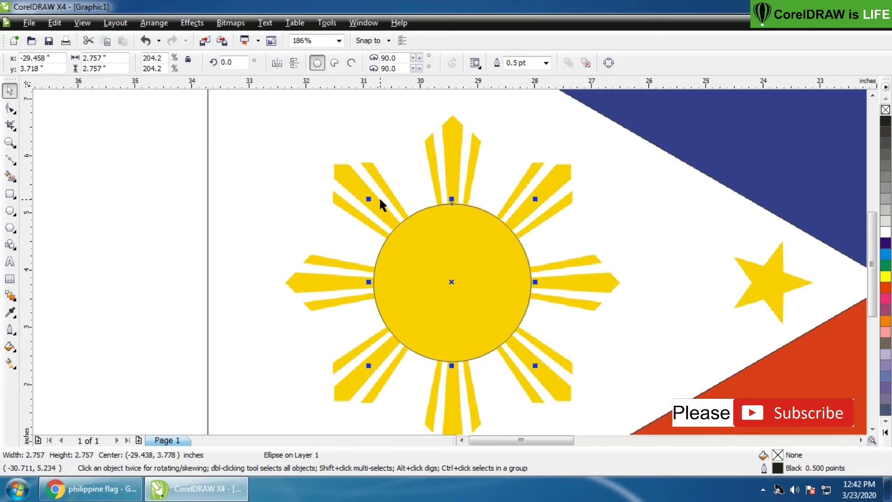
- Draw a rectangle about 1.01 by 1.79 inches around the sun's uppermost group of rays, overlapping the circle's top edge
click(9, 194)
drag(423, 118, 480, 219)
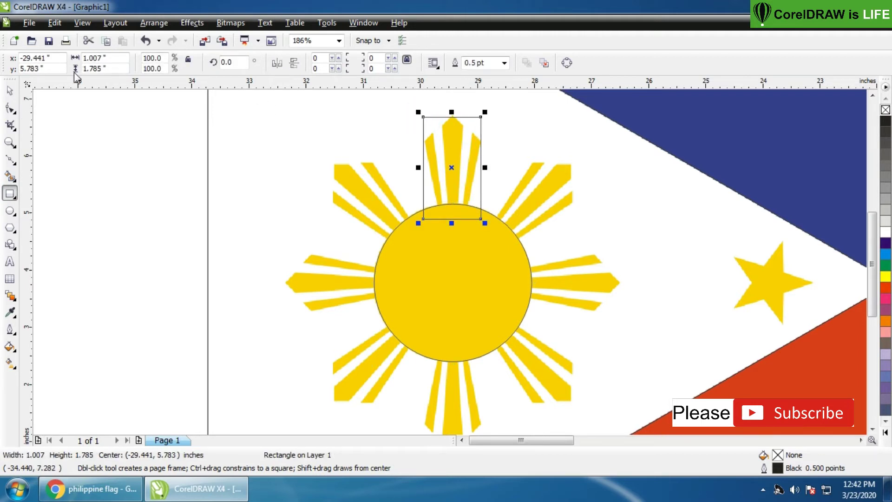
click(10, 91)
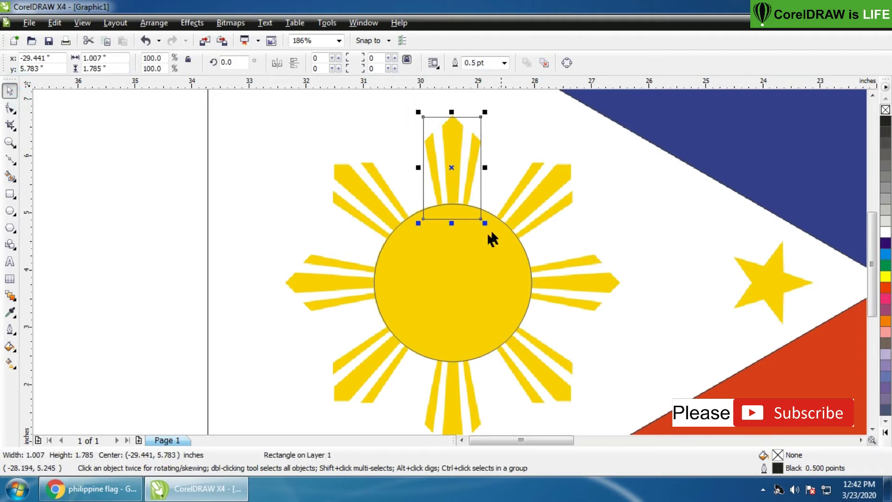
- Centre the rectangle horizontally on the sun's circle and fit it to the uppermost rays, raised to their tip and about 0.98 inches wide
shift+click(458, 254)
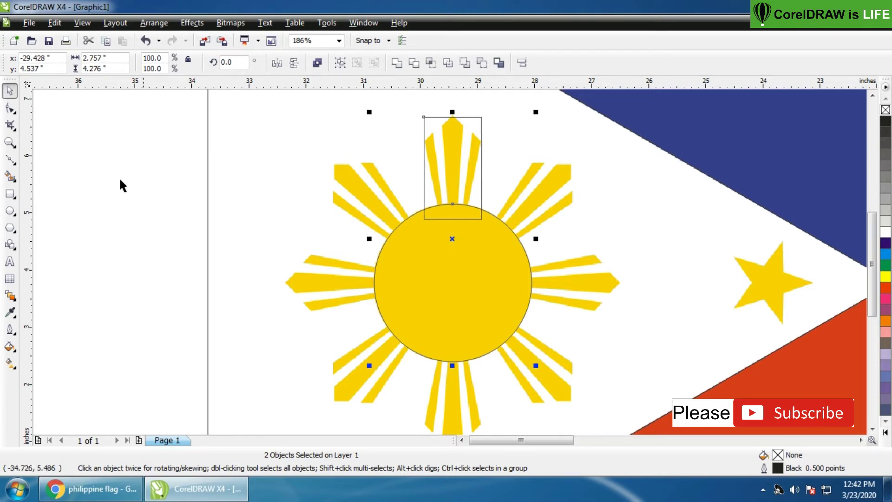
click(102, 176)
key(z)
drag(411, 107, 493, 228)
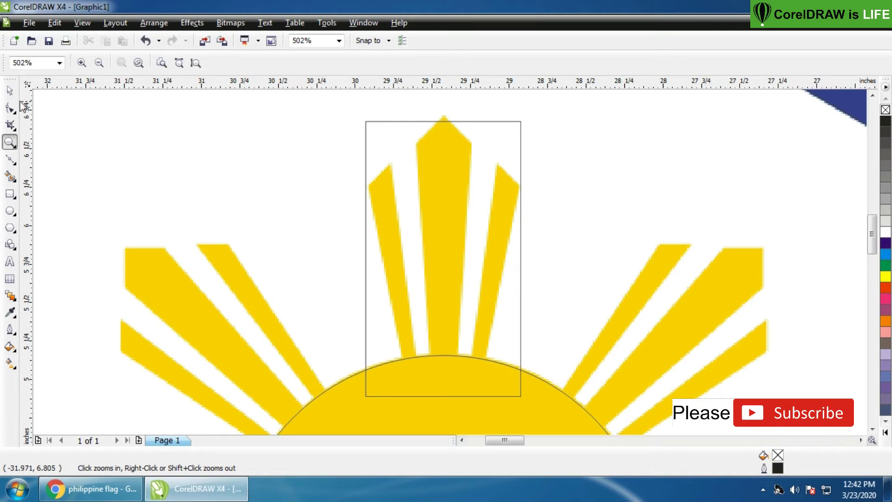
click(10, 90)
drag(471, 233, 475, 228)
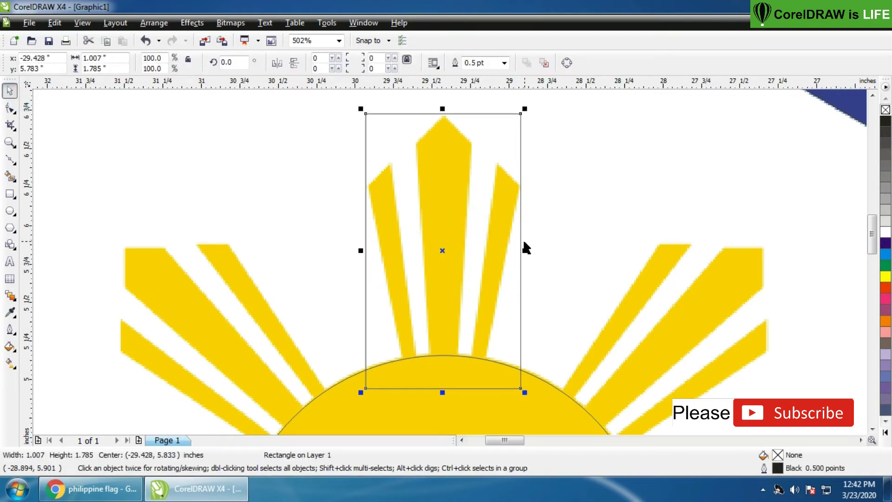
drag(524, 250, 523, 250)
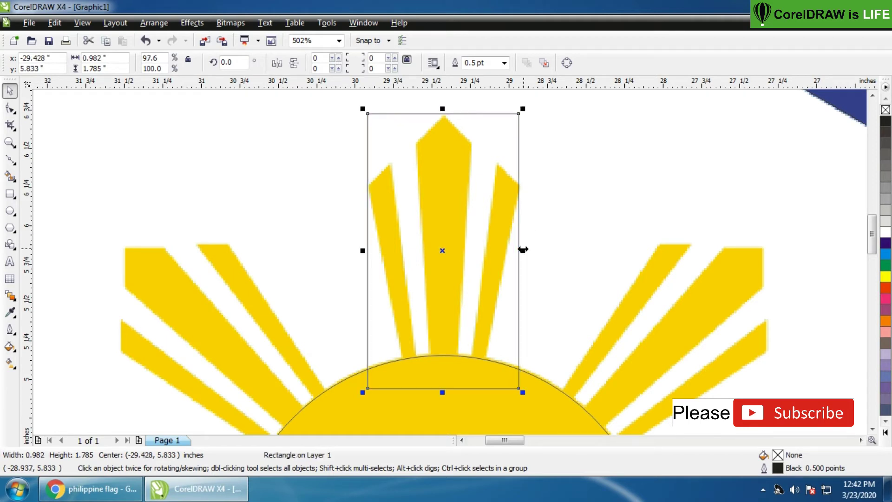
click(555, 217)
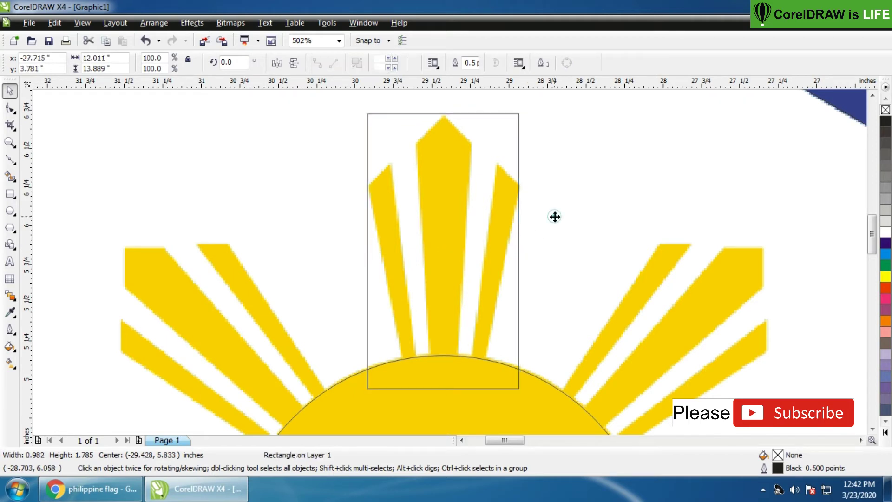
- Draw a vertical Bezier line about 1.94 inches long through the uppermost rays and centre it horizontally on the rectangle
click(10, 159)
click(442, 103)
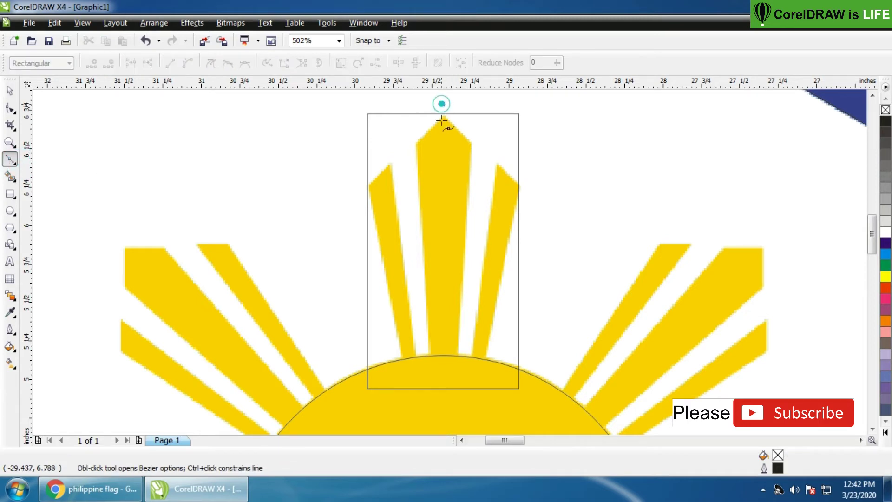
click(441, 403)
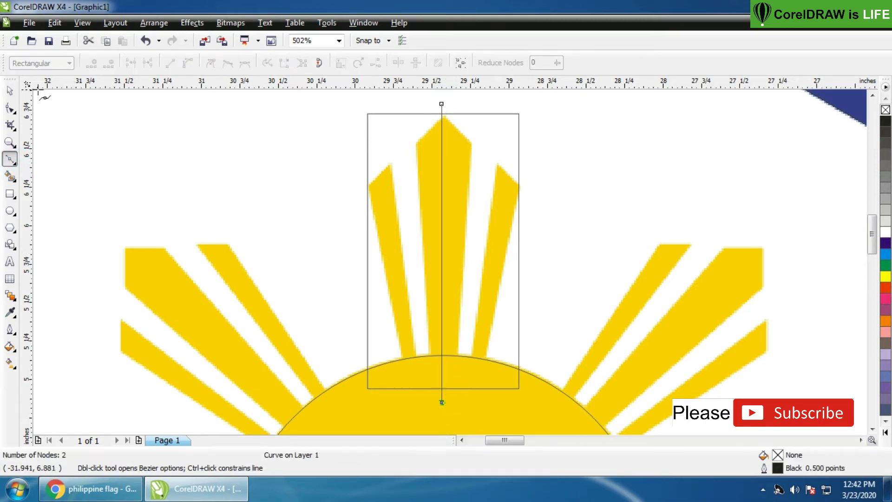
click(11, 91)
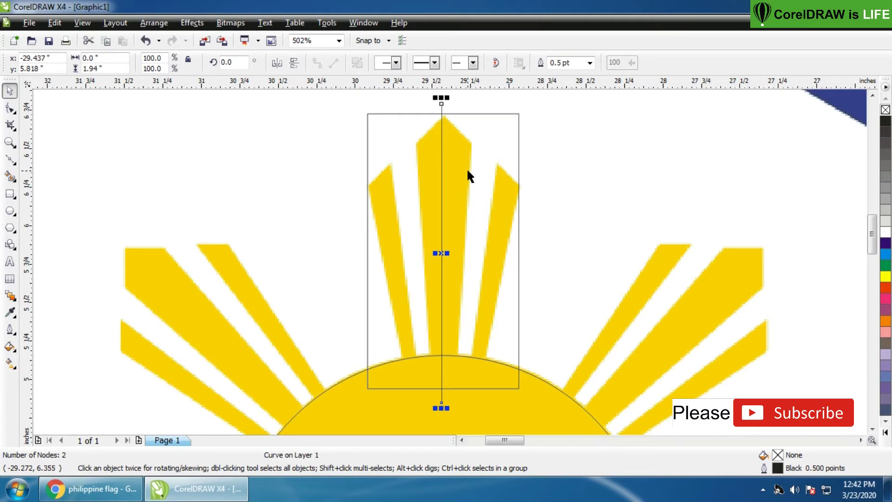
shift+click(483, 141)
key(c)
click(544, 142)
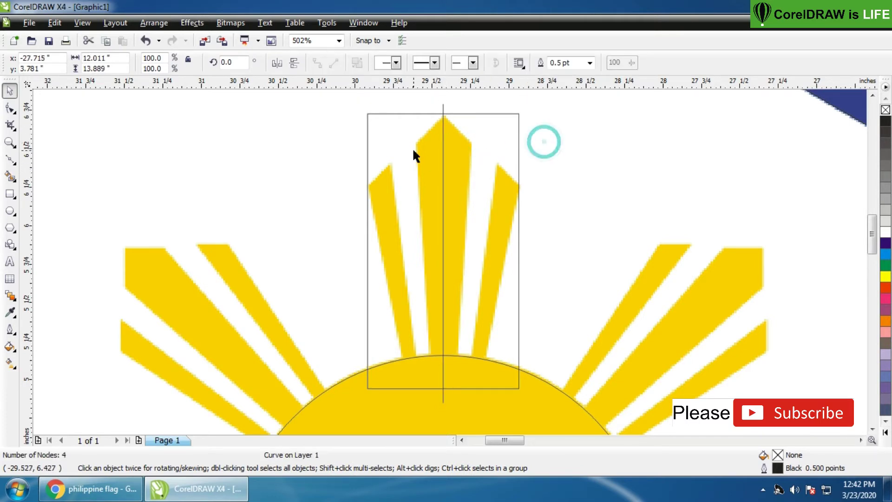
- With object snapping on, draw a diagonal Bezier line from the rectangle's top midpoint to its left edge at a new horizontal guideline at about 6.23 inches
drag(344, 85, 398, 190)
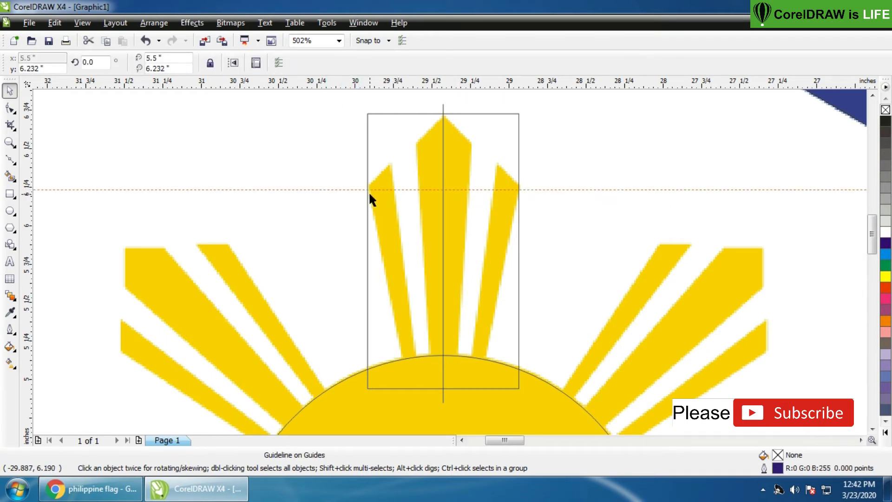
click(10, 159)
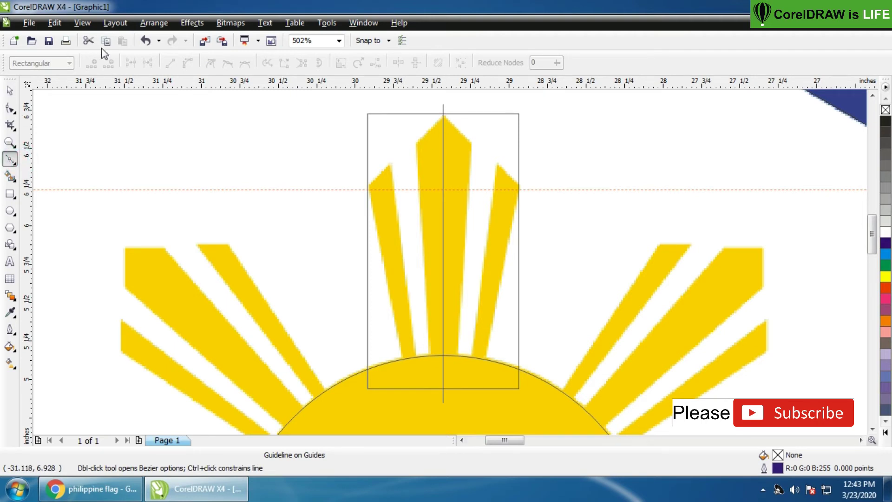
click(82, 23)
click(111, 288)
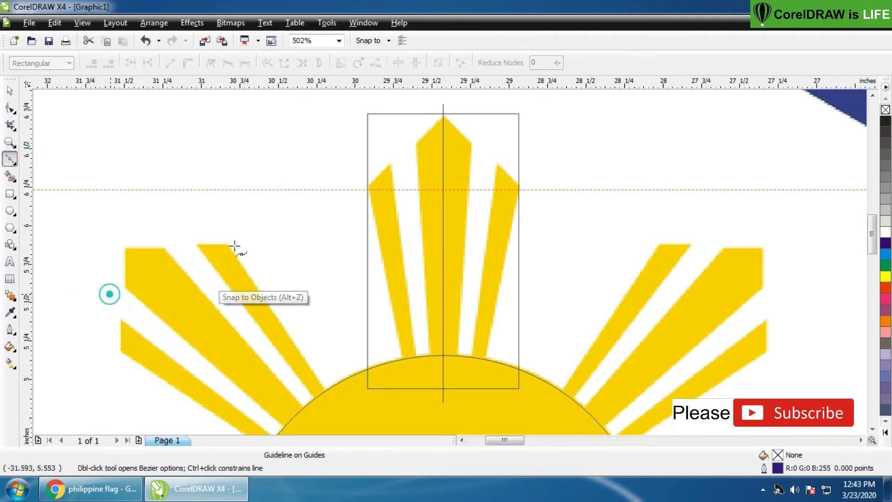
click(443, 113)
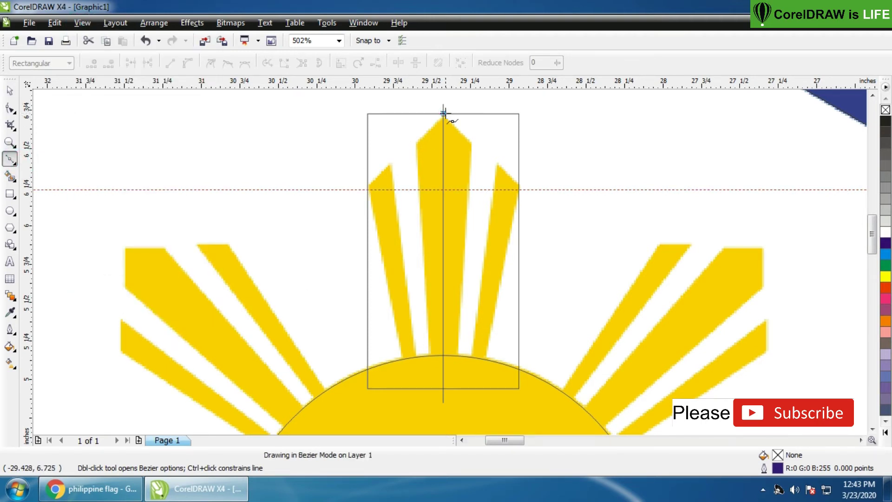
click(368, 188)
click(9, 90)
click(170, 125)
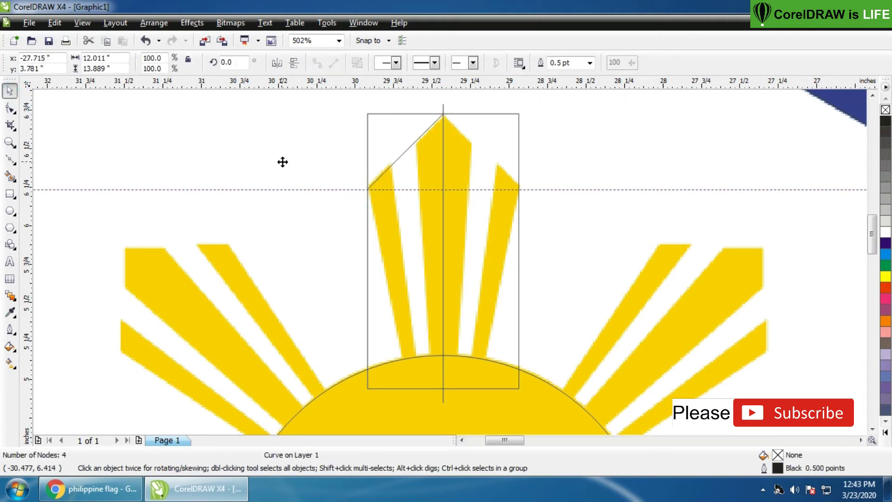
- Turn off snapping to objects and draw a Bezier line about 1.5 inches tall along the centre ray's left edge into the disc
click(10, 159)
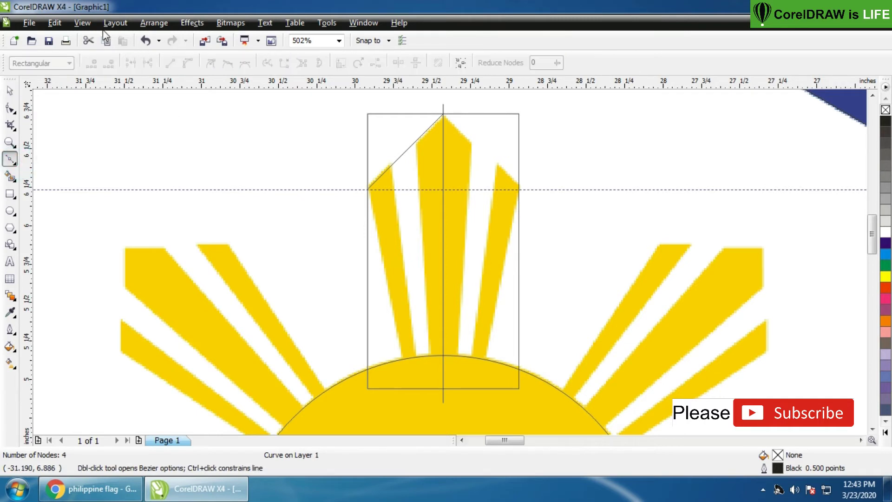
click(84, 26)
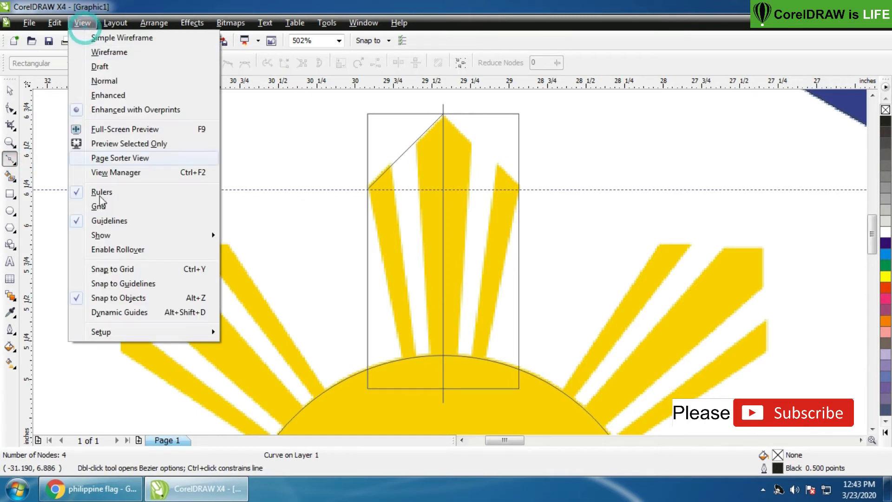
click(111, 294)
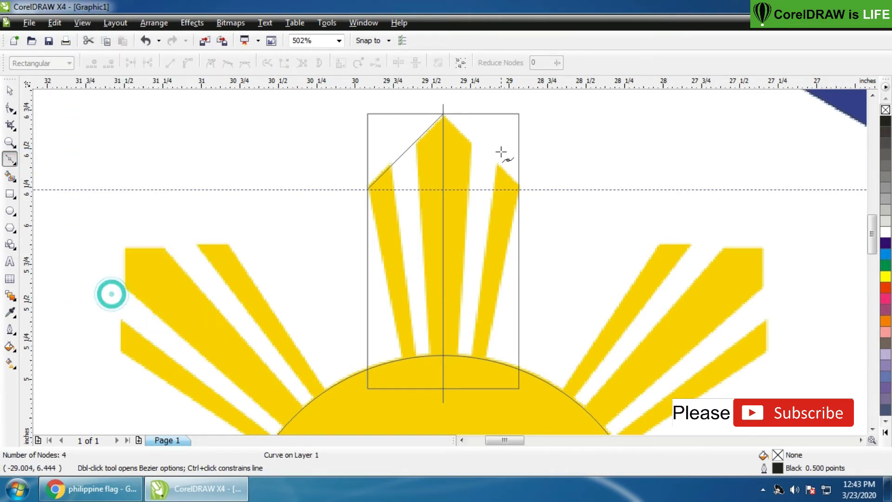
click(415, 133)
click(431, 365)
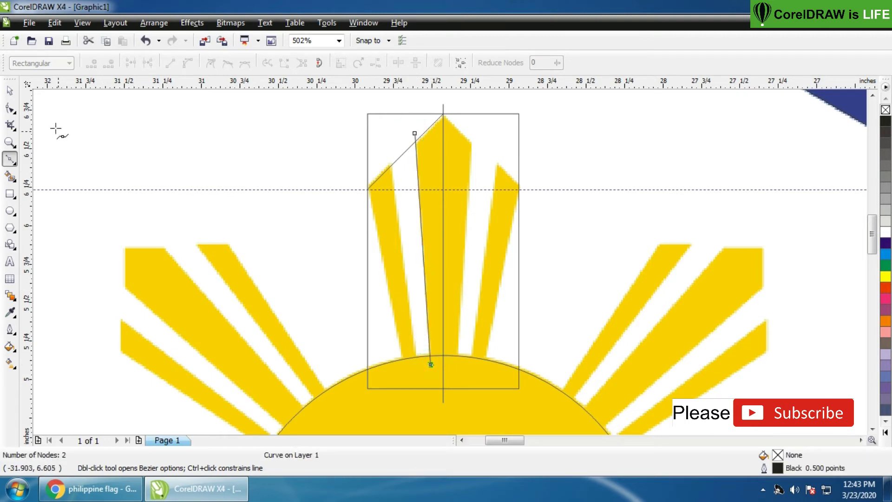
click(10, 93)
- Draw a Bezier line along the inner edge of the left narrow ray, from above its tip into the disc
click(10, 158)
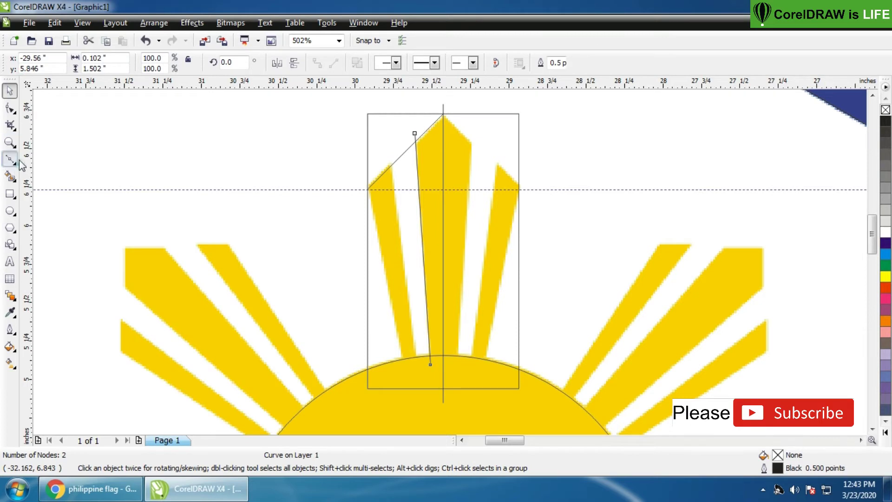
click(389, 158)
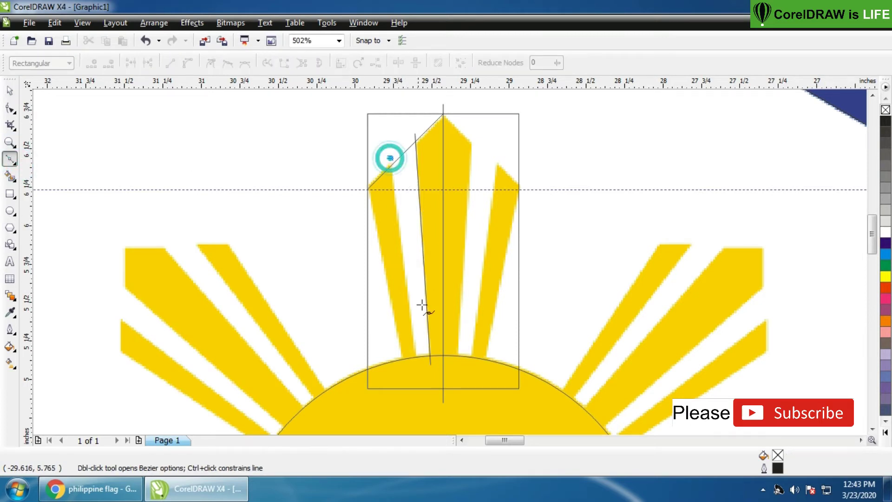
click(418, 363)
click(10, 91)
- Turn on snapping to objects and draw a Bezier line along the left narrow ray's outer edge, from the guideline corner into the disc
click(10, 159)
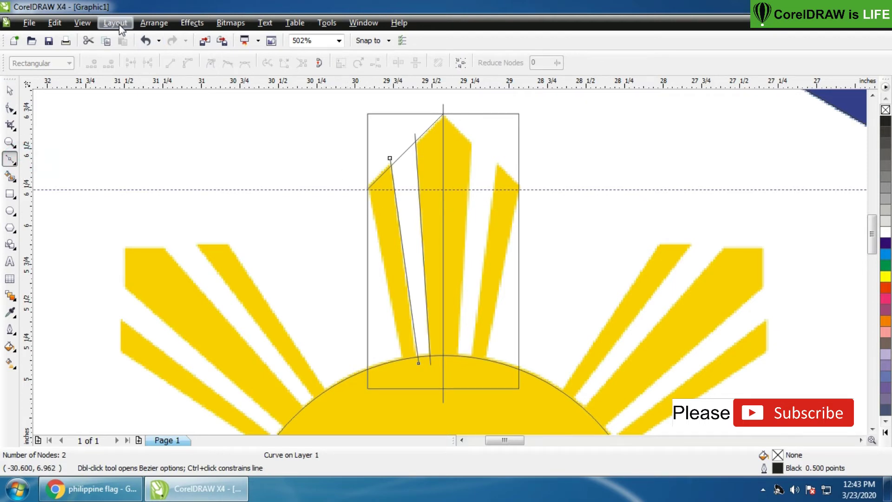
click(83, 23)
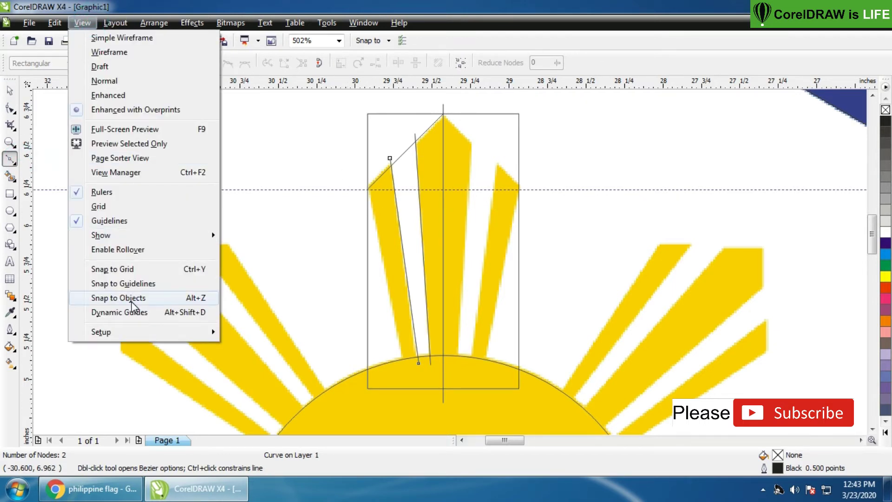
click(132, 303)
click(368, 189)
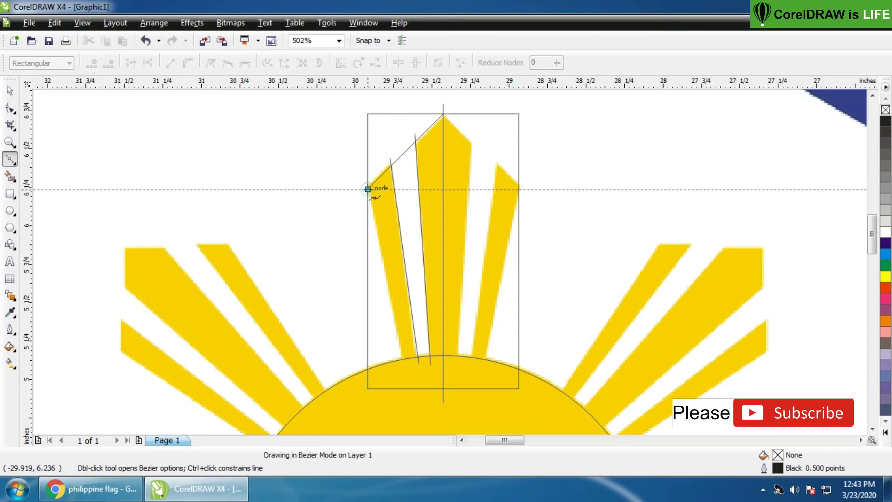
click(405, 369)
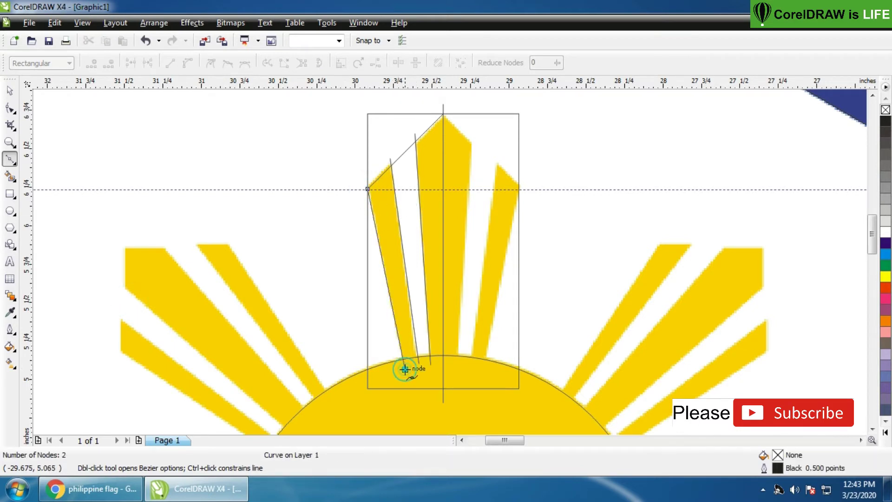
click(10, 90)
- Turn off snapping to objects and extend the lower end of the left narrow ray's inner-edge line to about 5.07 inches vertically
key(z)
drag(330, 135, 501, 233)
right_click(479, 206)
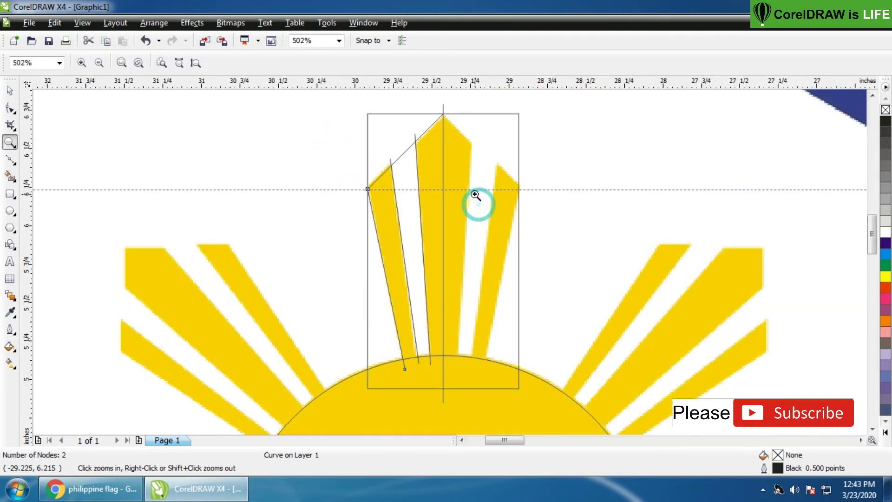
drag(323, 112, 500, 364)
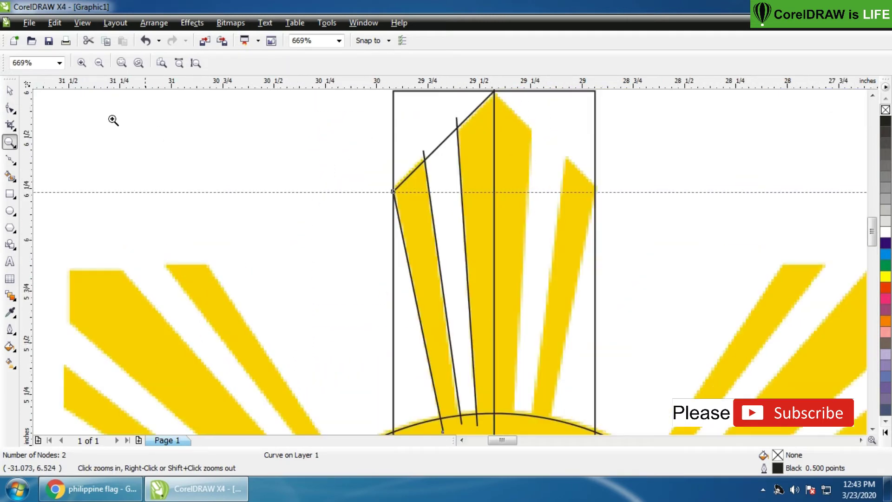
click(10, 108)
click(79, 23)
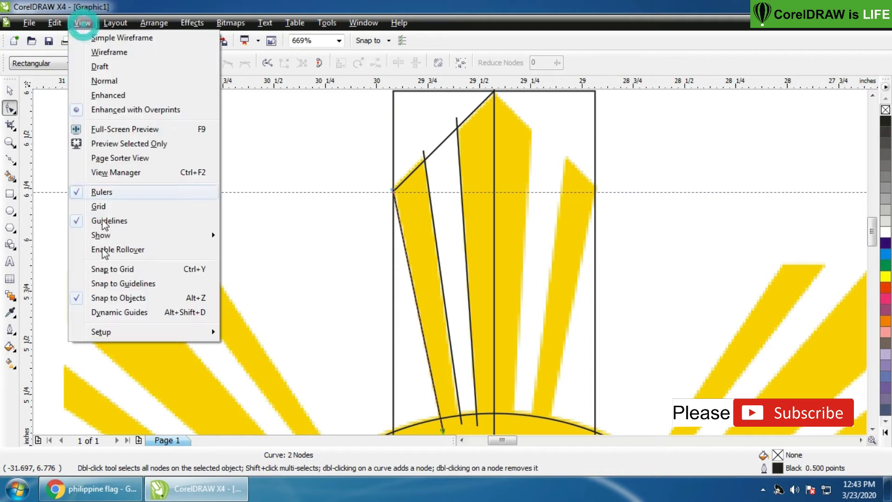
click(96, 352)
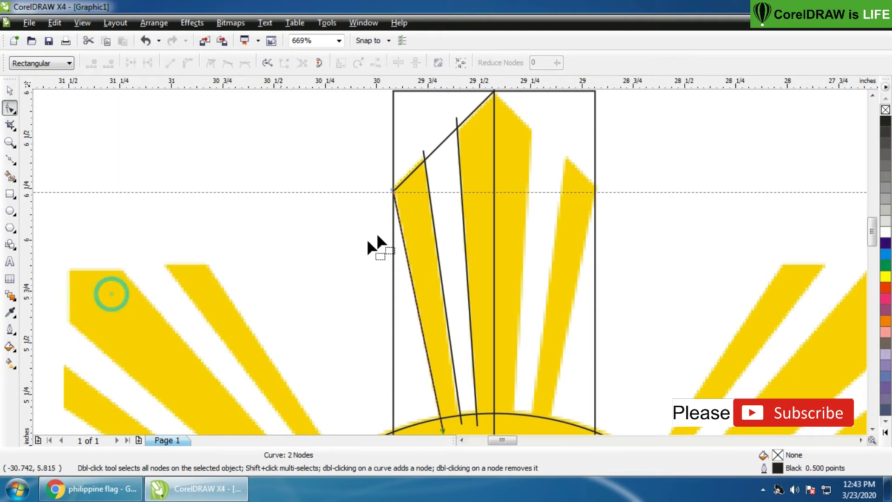
click(462, 424)
drag(461, 424, 461, 386)
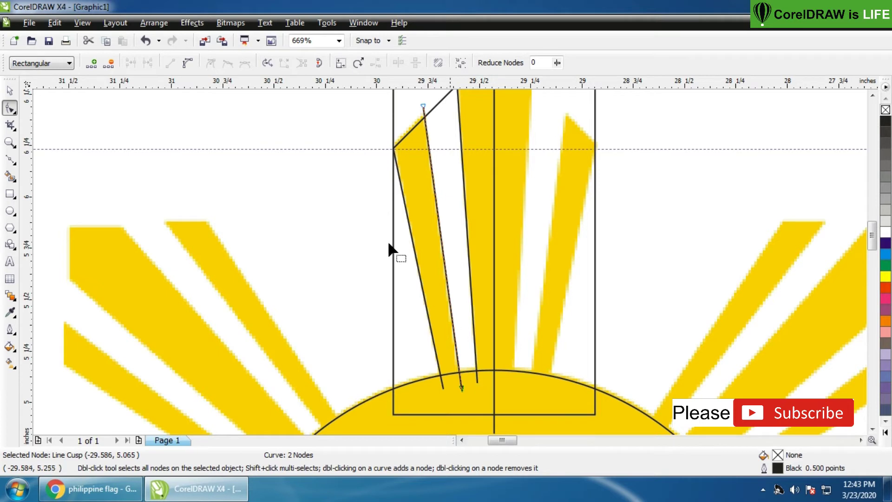
- Smart-fill the left narrow ray and the left half of the centre ray with pink and a 0.5 pt black outline
click(16, 145)
right_click(246, 234)
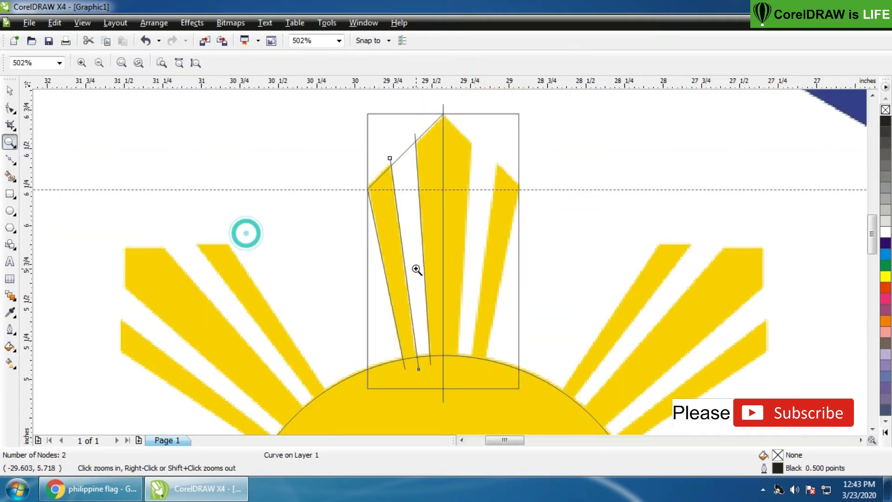
drag(338, 90, 556, 381)
right_click(545, 339)
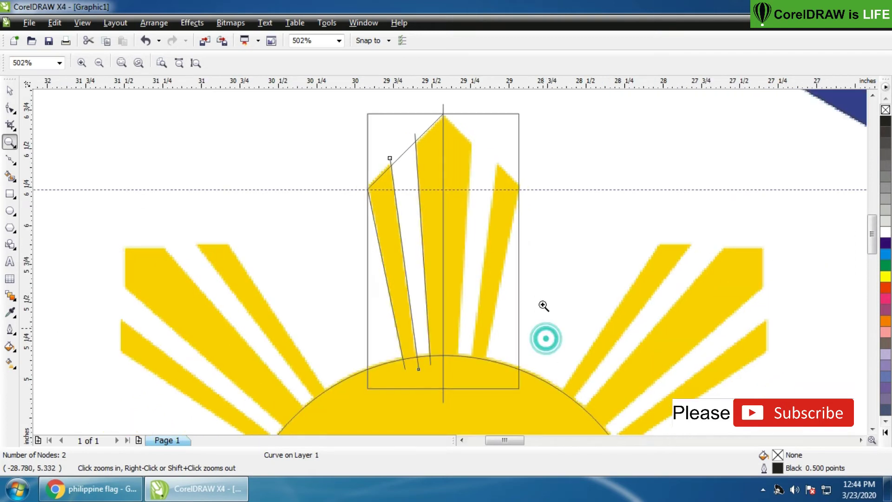
click(9, 95)
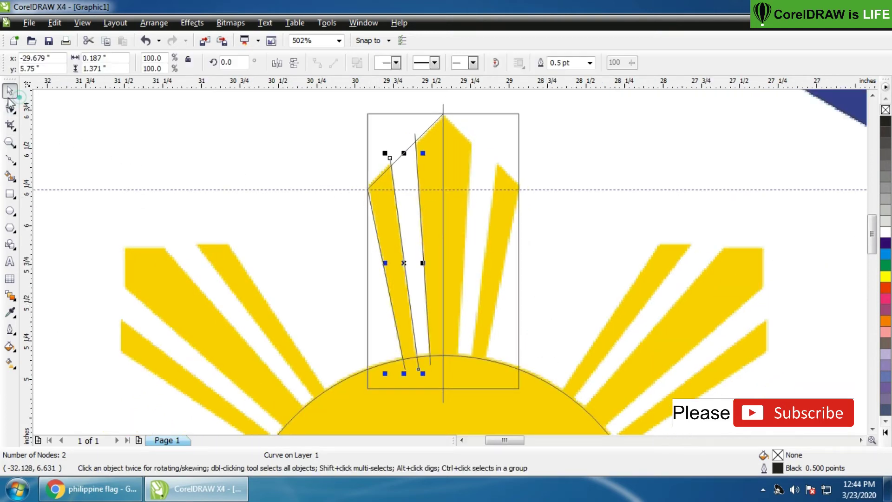
click(9, 176)
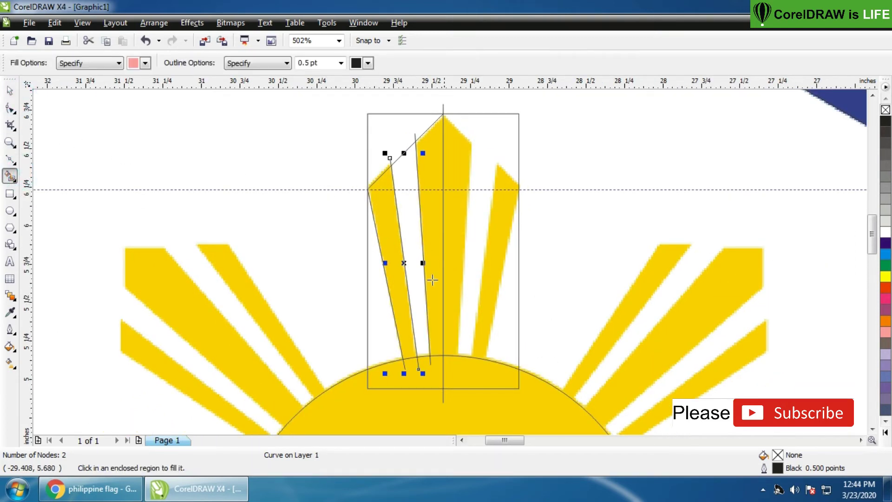
click(380, 235)
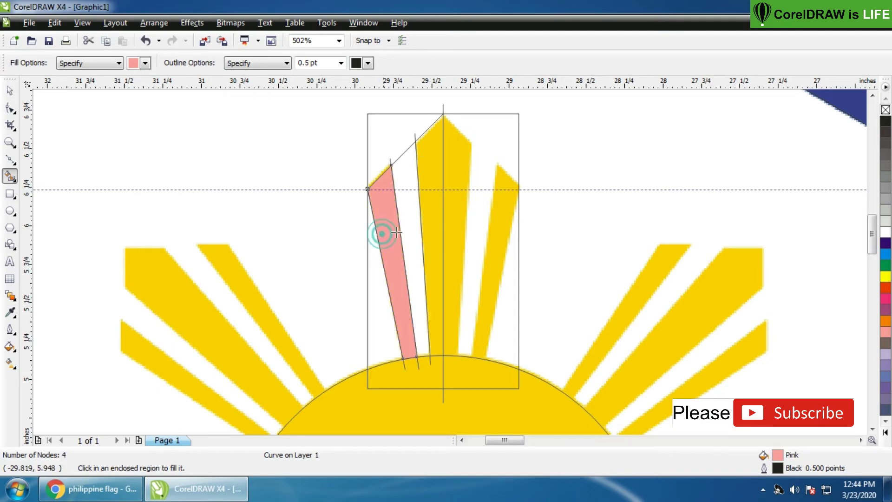
click(432, 223)
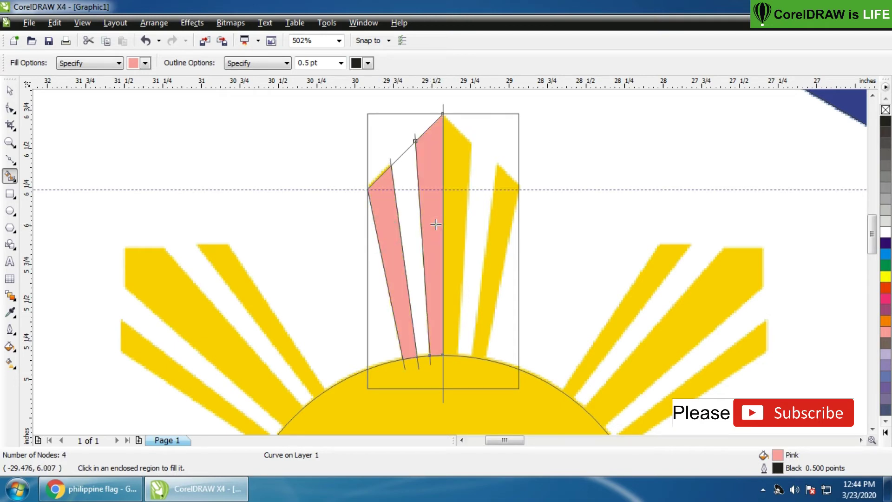
- Mirror a copy of the centre ray's left half onto its right side and weld both halves into one shape
click(9, 92)
drag(411, 234, 446, 234)
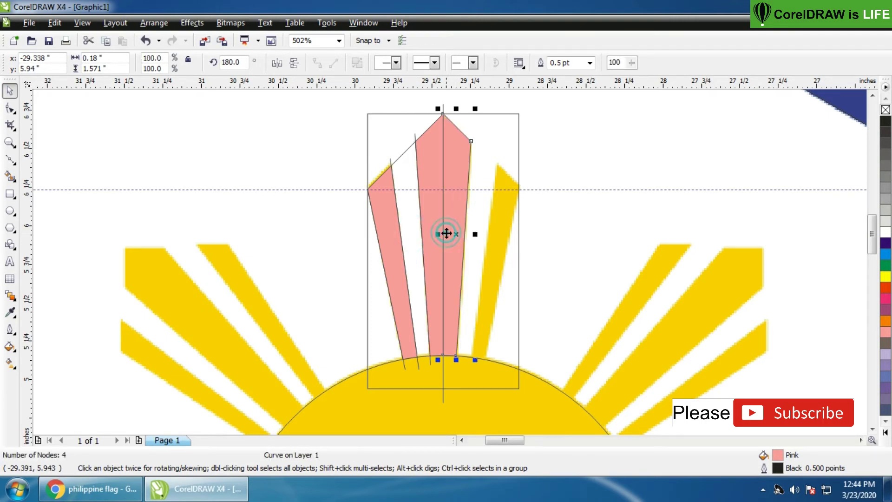
shift+click(433, 142)
click(392, 64)
click(302, 108)
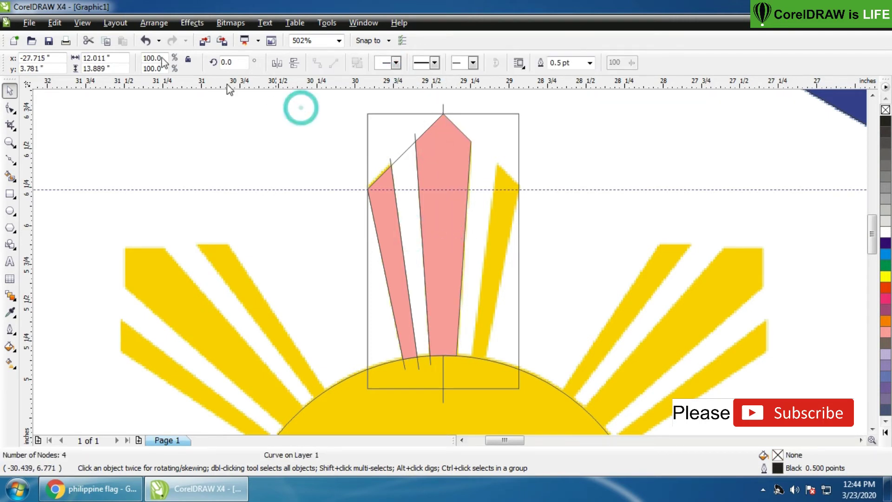
- Delete the horizontal guideline that crosses the upper rays
click(82, 24)
click(262, 135)
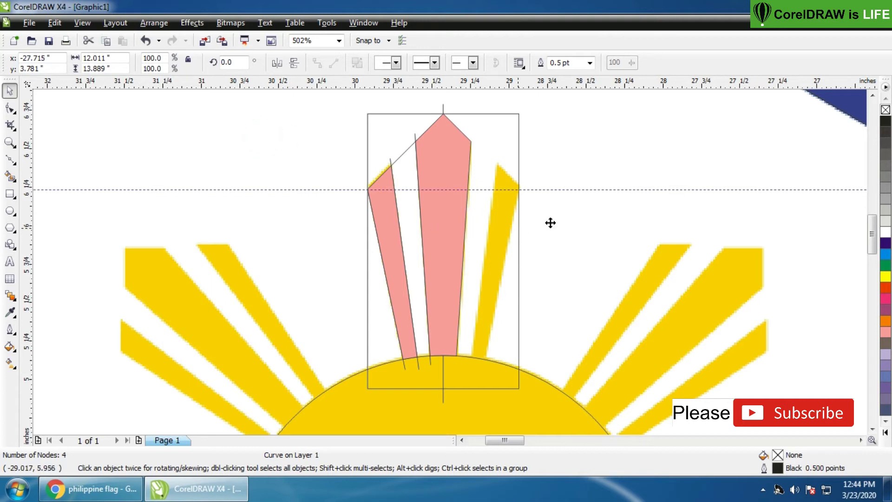
click(557, 190)
key(Delete)
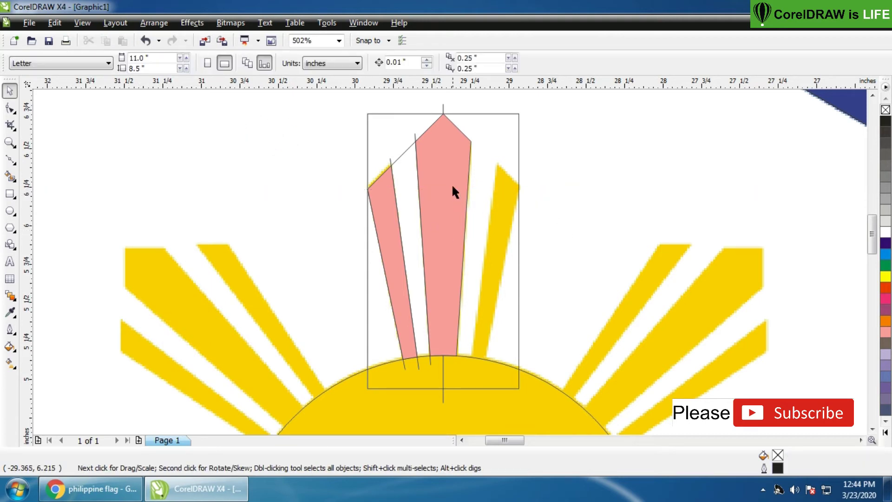
- Delete the construction rectangle, the vertical centre line, and the lines along the centre ray's left edge and left narrow ray's inner edge
click(475, 124)
click(442, 105)
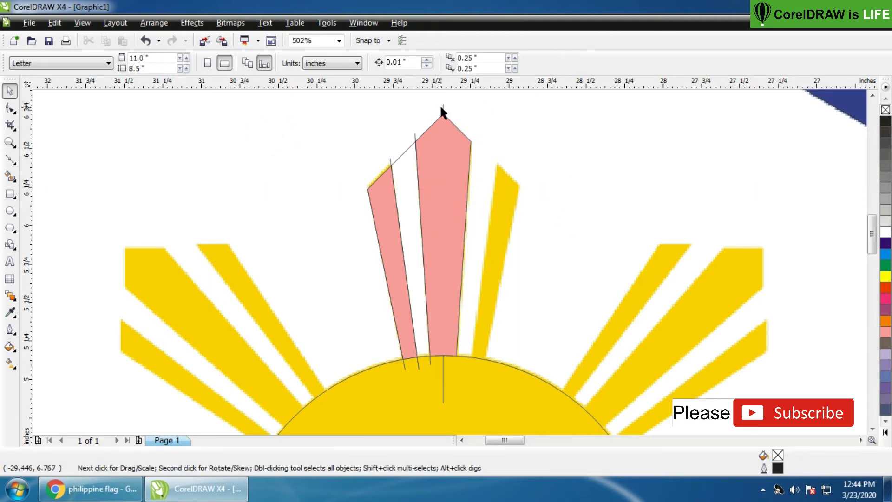
key(Delete)
click(417, 137)
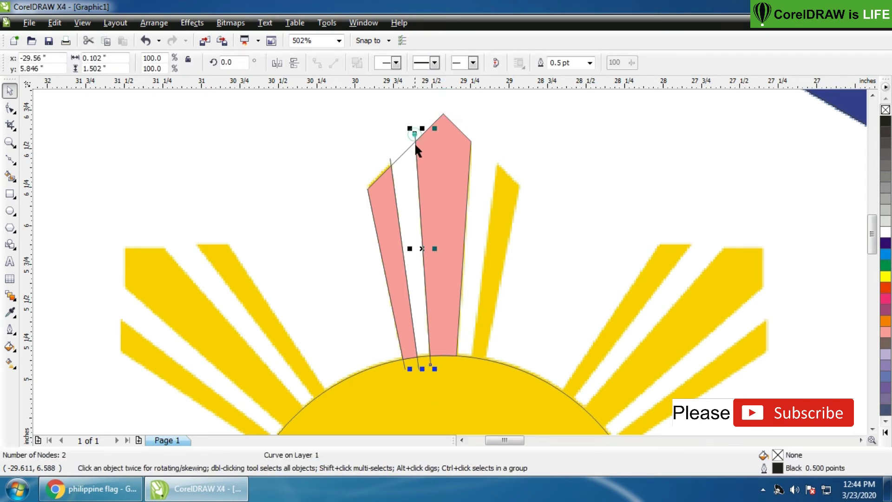
click(386, 162)
click(389, 158)
key(Delete)
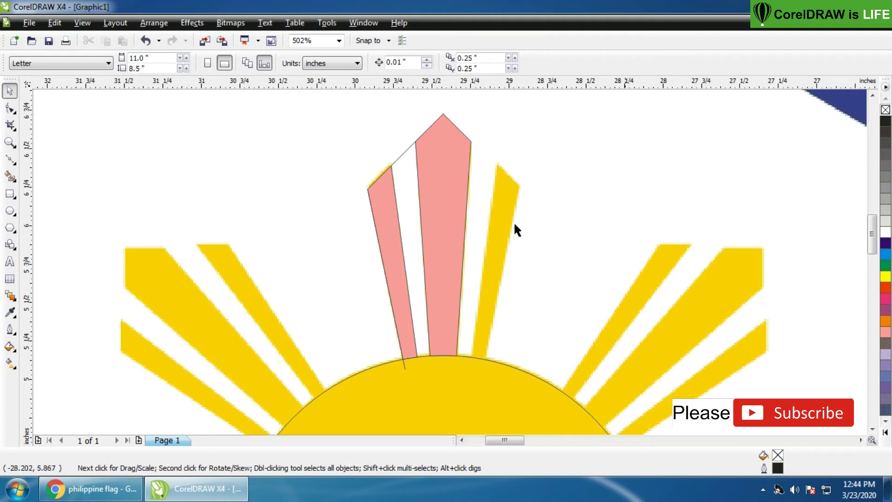
- Place a horizontally mirrored copy of the left pink narrow ray over the flag's right narrow ray
click(386, 240)
drag(366, 262, 499, 251)
key(z)
drag(473, 154, 534, 390)
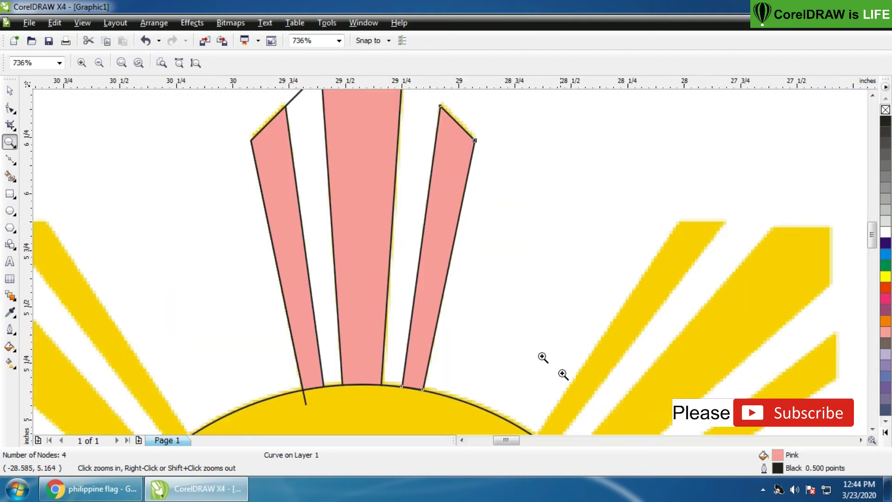
click(10, 91)
click(491, 261)
key(z)
right_click(471, 226)
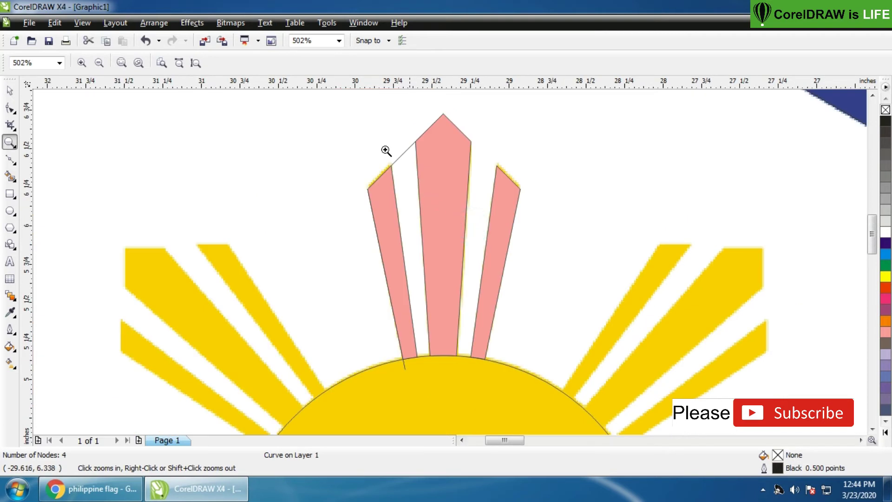
- Delete the diagonal construction line between the tips of the left narrow ray and the centre ray
click(11, 91)
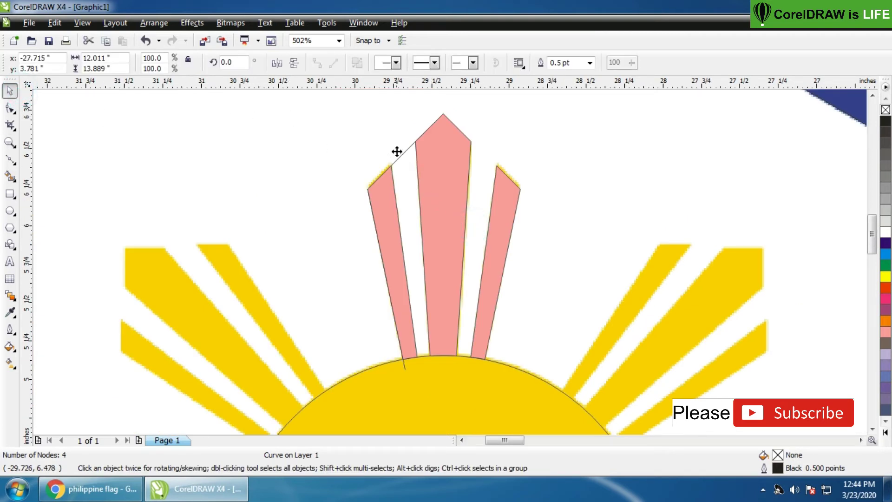
click(402, 152)
key(Delete)
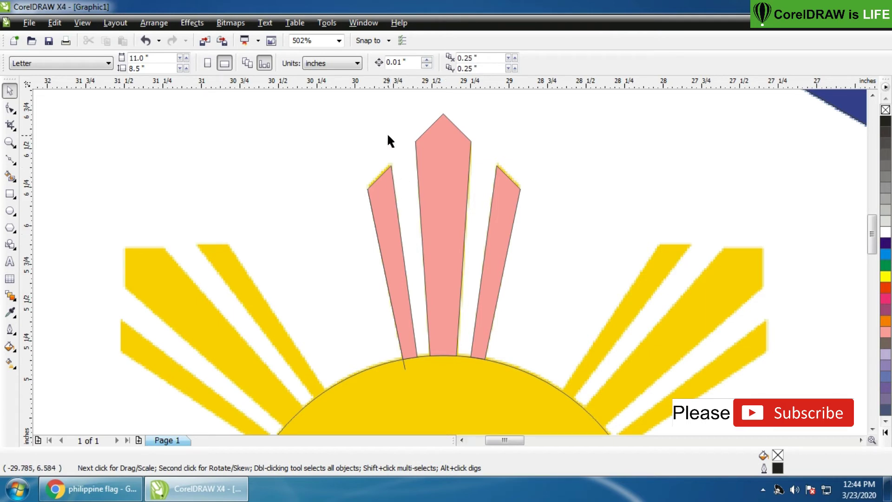
click(503, 220)
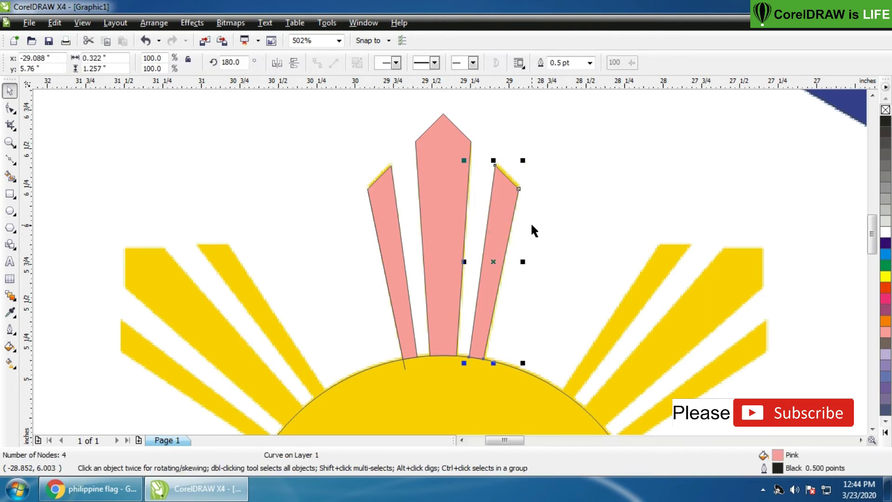
click(534, 225)
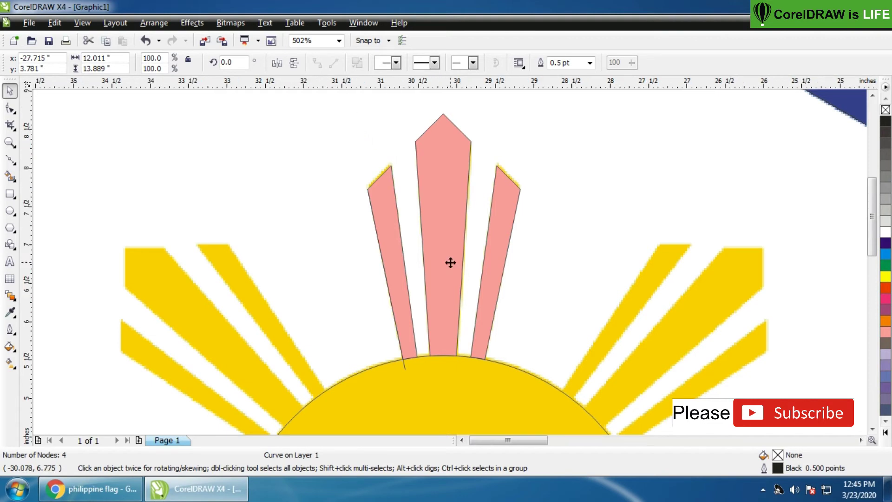
- Select all the pink upper ray shapes above the disc and group them
scroll(450, 261, down, 3)
drag(274, 235, 508, 341)
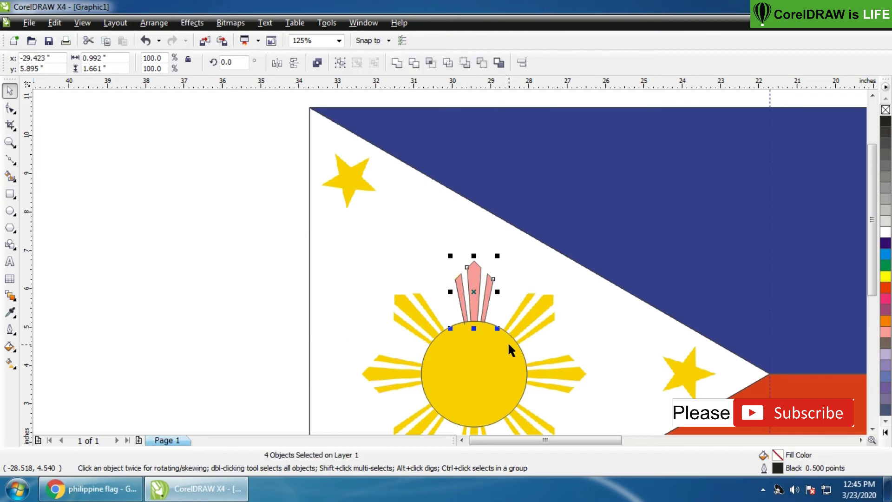
key(ctrl+g)
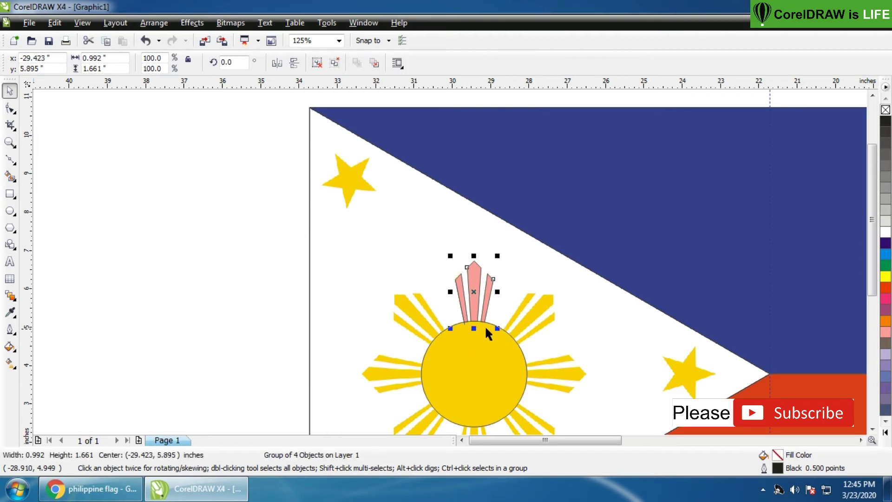
- Nudge the upper ray group down to 5.885 inches vertically so its bases meet the disc's edge
key(z)
drag(440, 251, 508, 342)
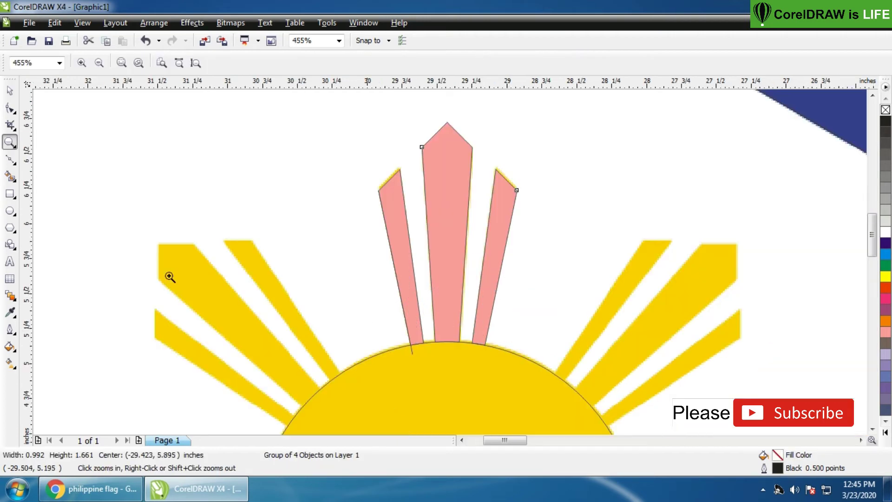
click(9, 91)
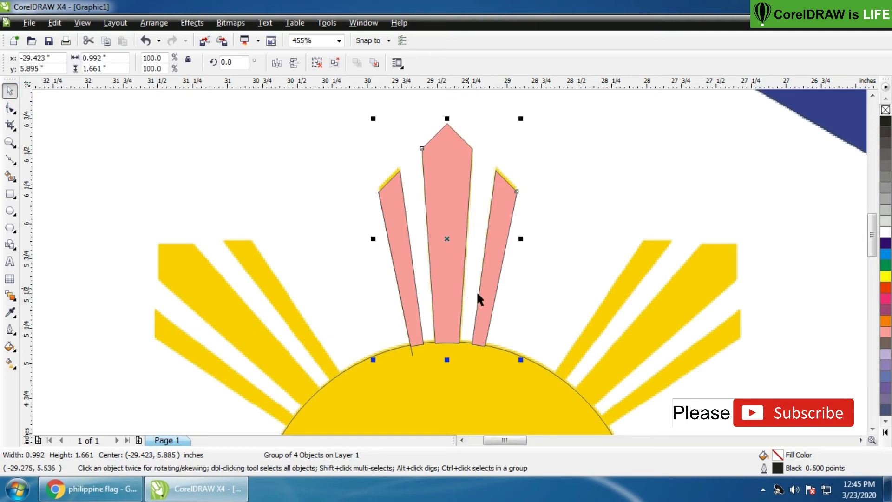
key(z)
drag(374, 311, 576, 389)
right_click(495, 327)
click(10, 90)
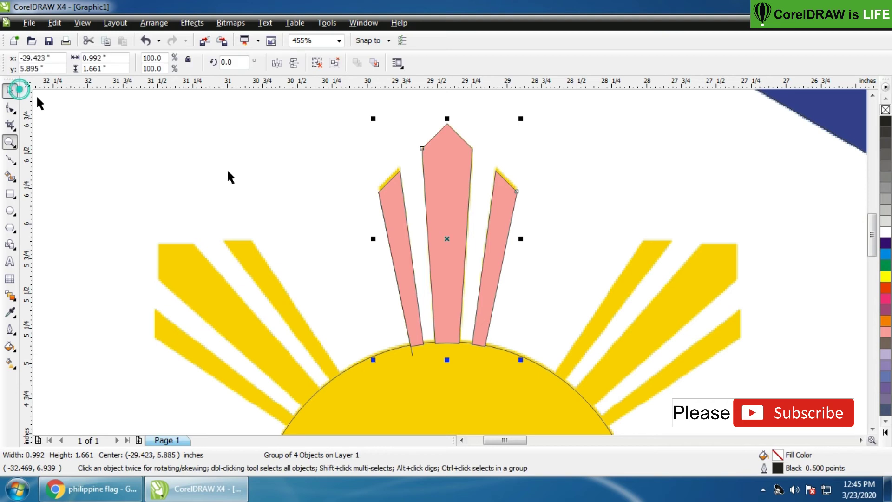
- Ungroup the upper rays and delete the leftover line along the left narrow ray's outer edge
click(317, 62)
click(415, 368)
click(412, 354)
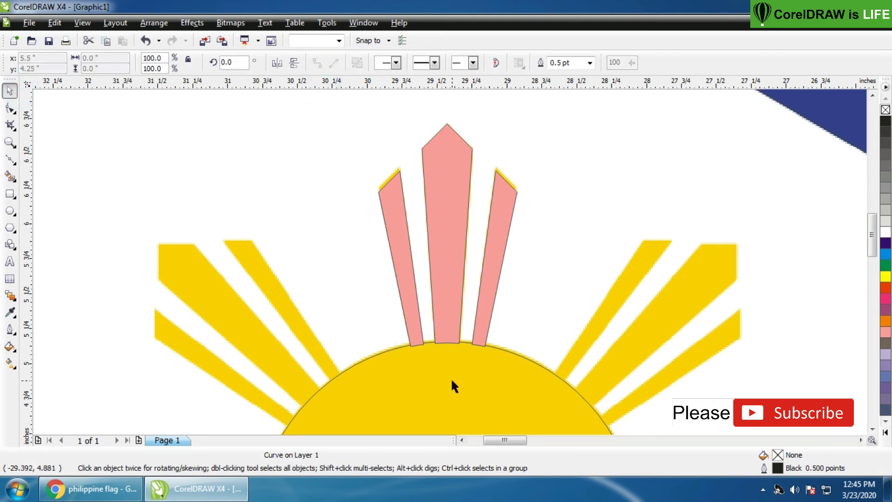
- Select the three pink upper rays and group them again
key(Escape)
scroll(426, 301, down, 2)
click(432, 240)
scroll(425, 262, down, 2)
click(276, 197)
drag(245, 216, 476, 314)
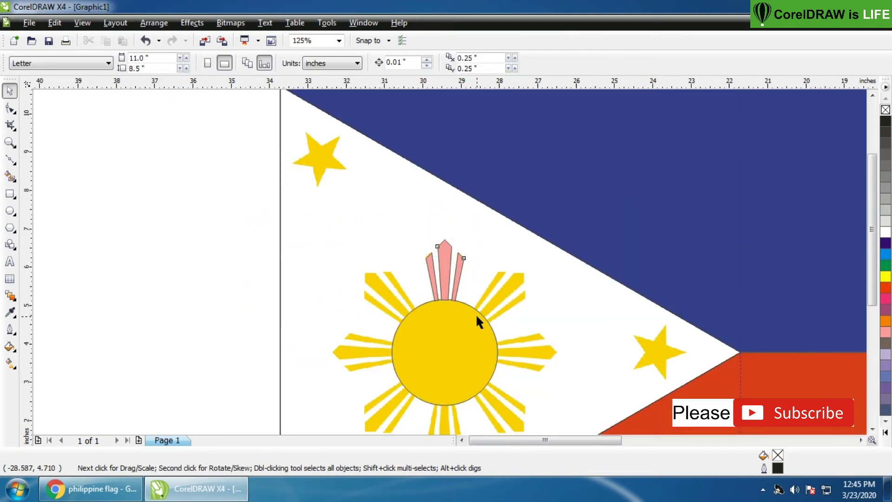
- Create a vertically mirrored copy of the ray group below the disc and position it against the disc's lower edge
drag(444, 233, 467, 409)
key(z)
click(9, 90)
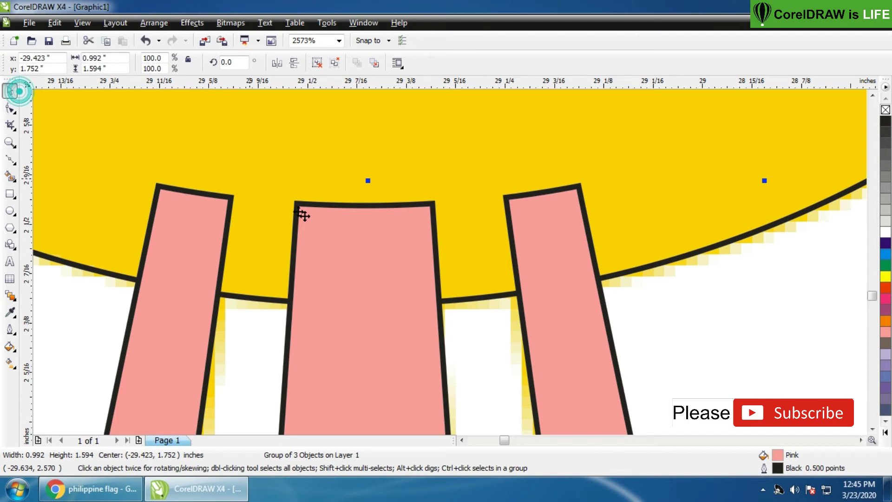
drag(371, 227, 371, 312)
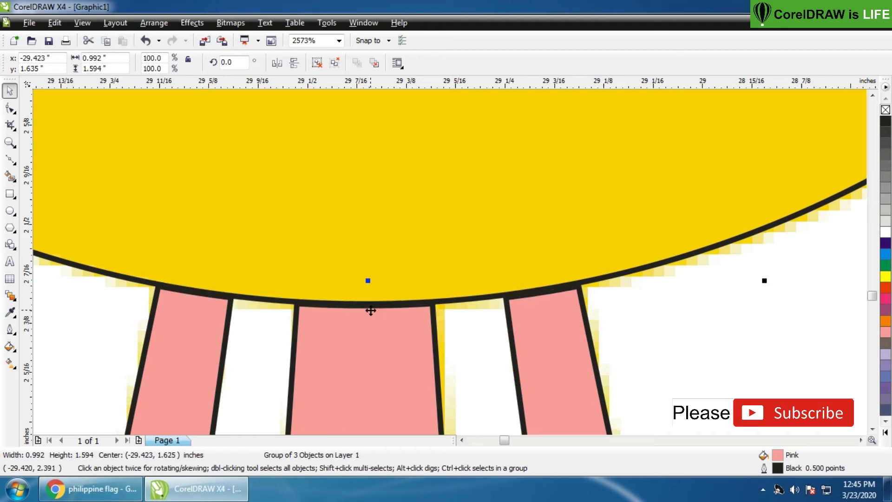
click(471, 326)
- Select the upper and lower ray groups together and group them
scroll(450, 259, down, 6)
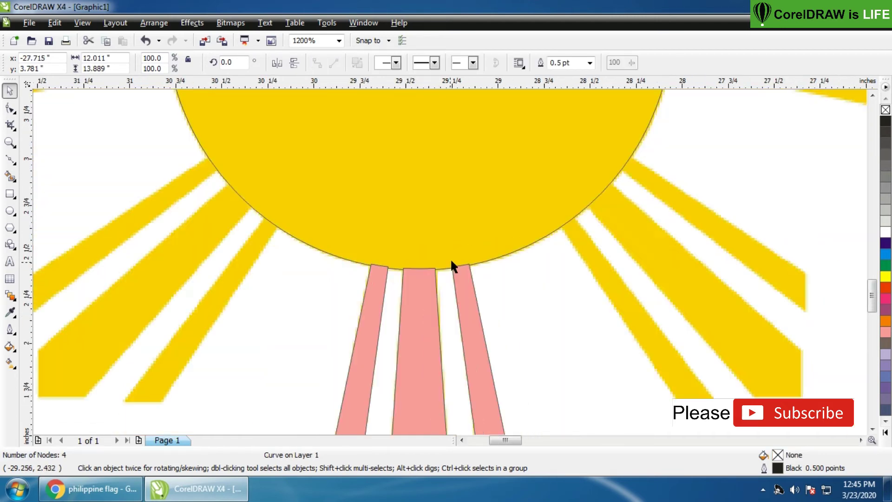
scroll(449, 258, down, 1)
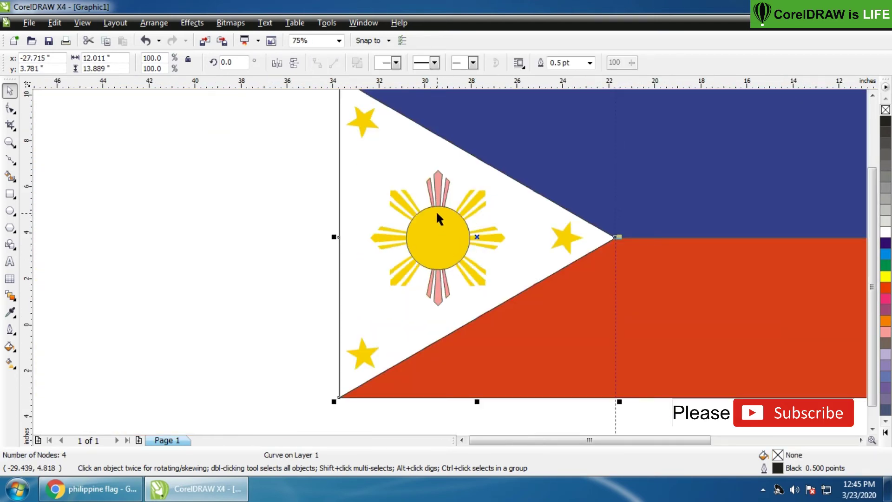
key(z)
drag(321, 159, 534, 325)
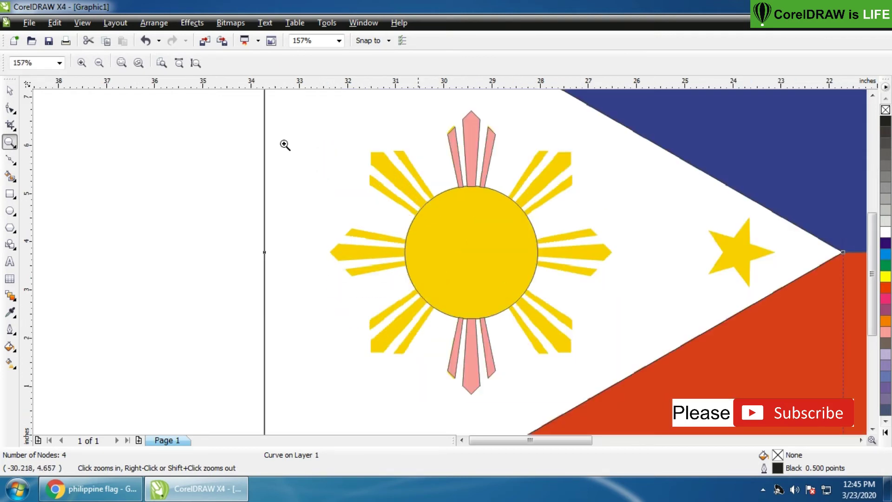
click(9, 92)
drag(241, 96, 517, 398)
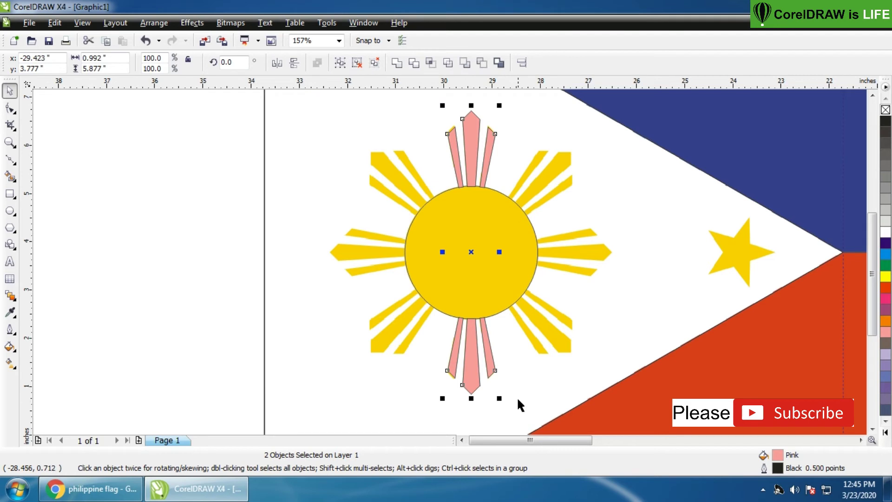
click(344, 65)
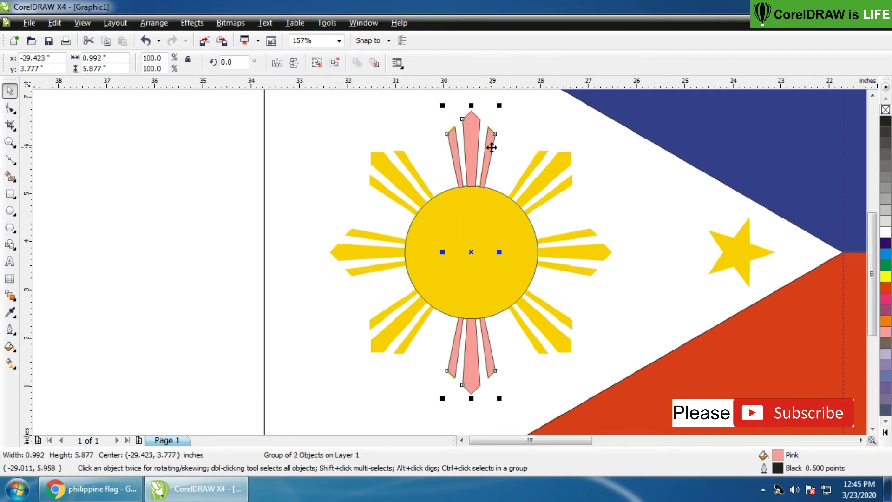
- Create rotated copies of the vertical ray pair about its centre to cover the horizontal and both diagonal ray pairs
click(491, 147)
drag(502, 105, 600, 279)
drag(617, 225, 371, 355)
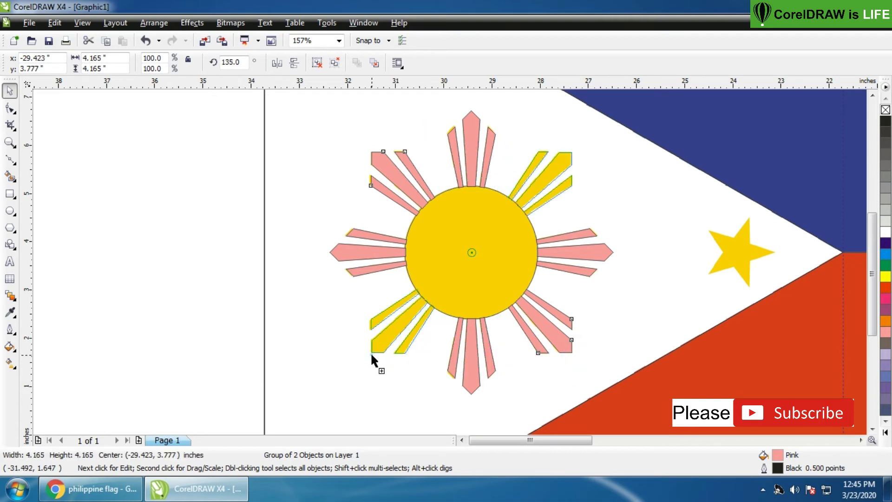
click(133, 192)
- Weld the vertical ray pair and the diagonal pair running from upper right to lower left onto the sun's disc
click(467, 147)
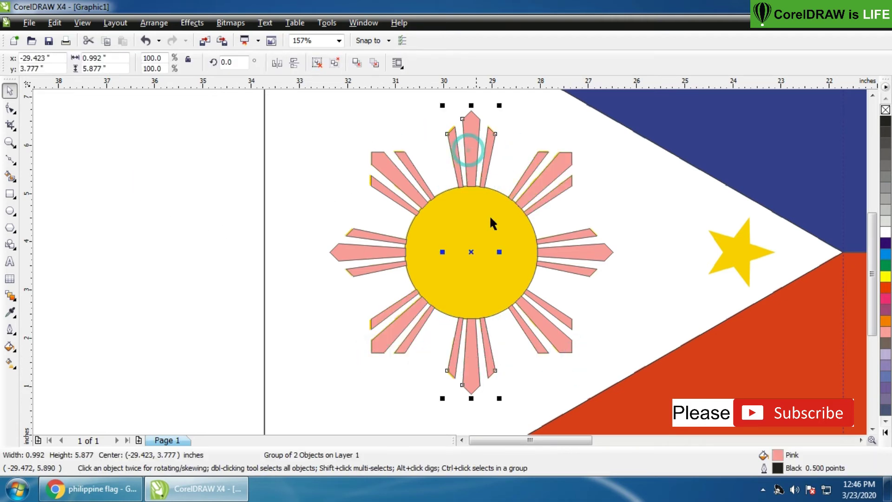
shift+click(444, 224)
click(398, 65)
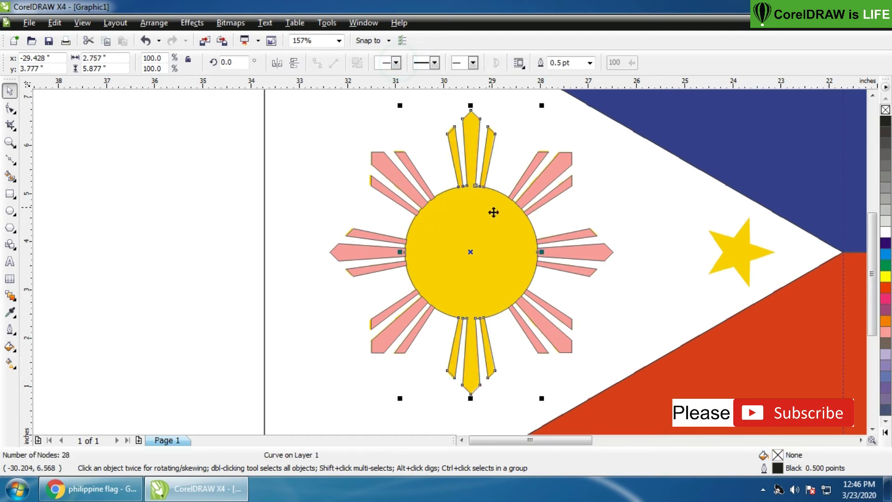
click(534, 195)
shift+click(515, 223)
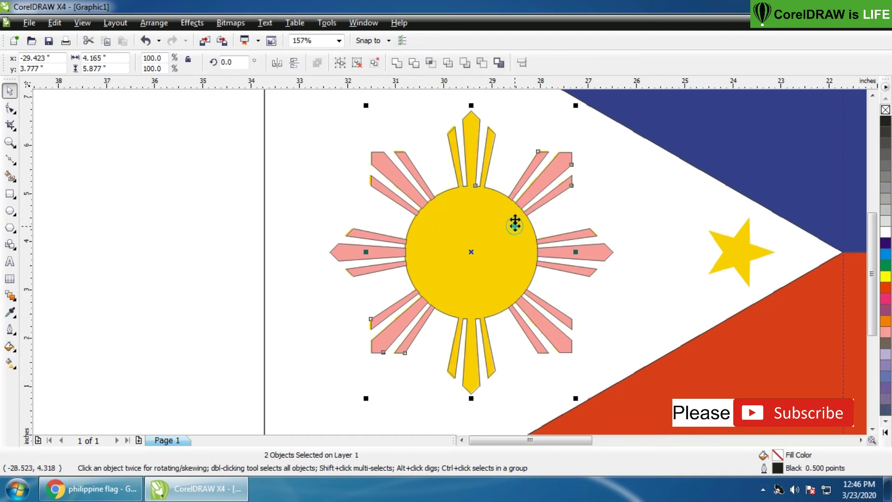
click(397, 63)
- Weld the horizontal ray pair and the remaining diagonal pair onto the sun to complete a single outline
click(588, 254)
shift+click(505, 257)
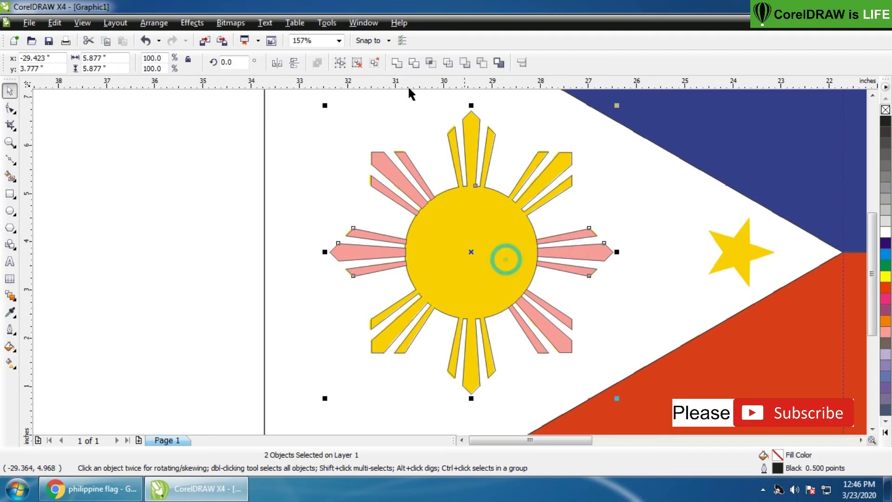
click(398, 63)
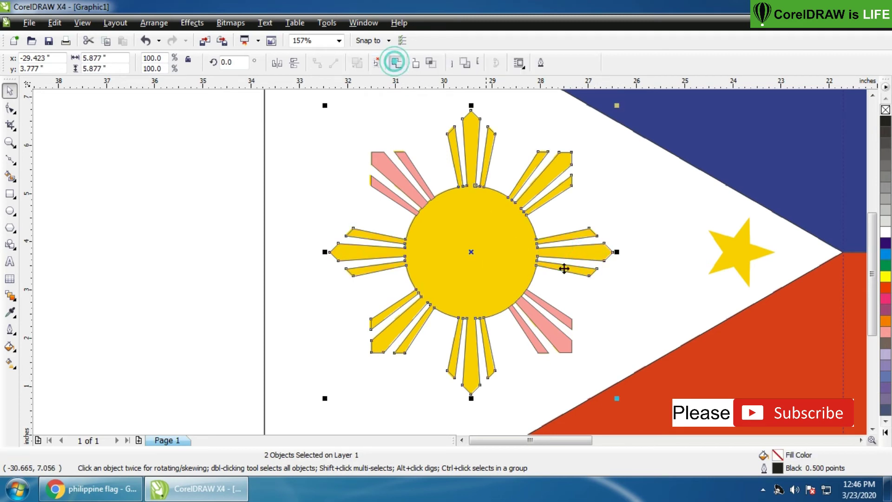
click(557, 338)
shift+click(501, 277)
click(396, 63)
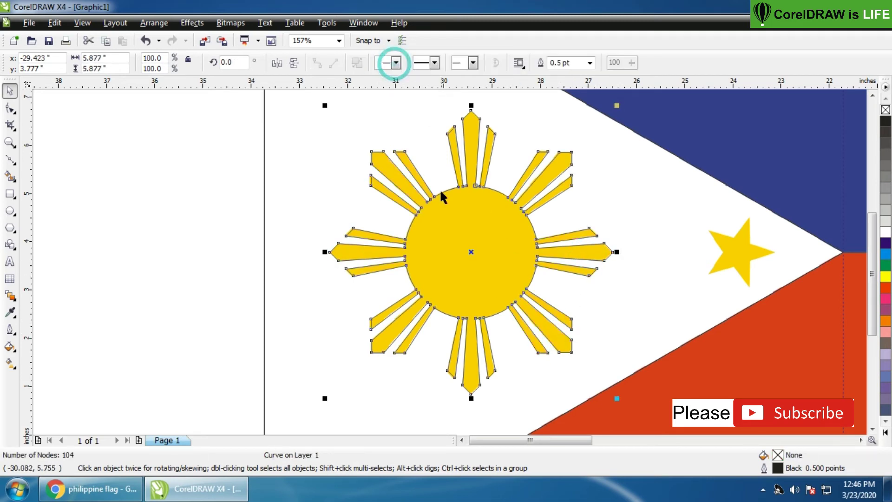
click(170, 217)
scroll(489, 243, down, 1)
scroll(449, 259, down, 1)
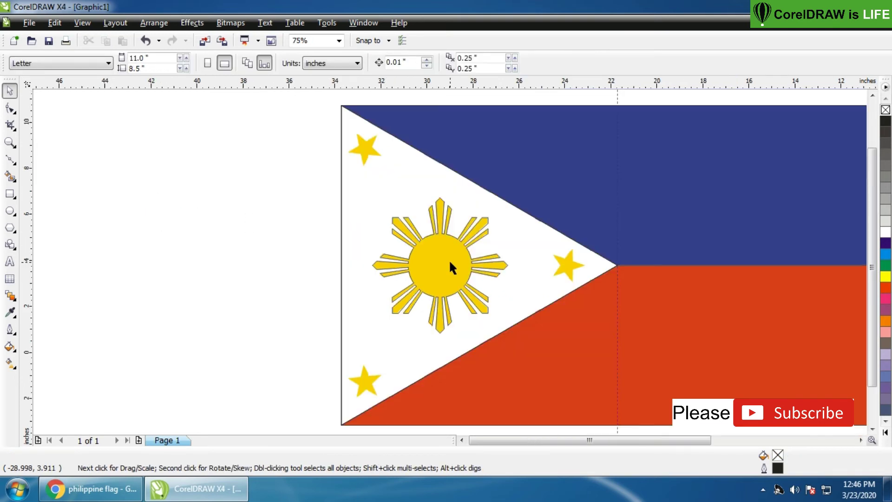
- Draw a five-pointed star about 1.10 by 1.05 inches over the flag image's upper-left star
key(z)
drag(339, 128, 405, 182)
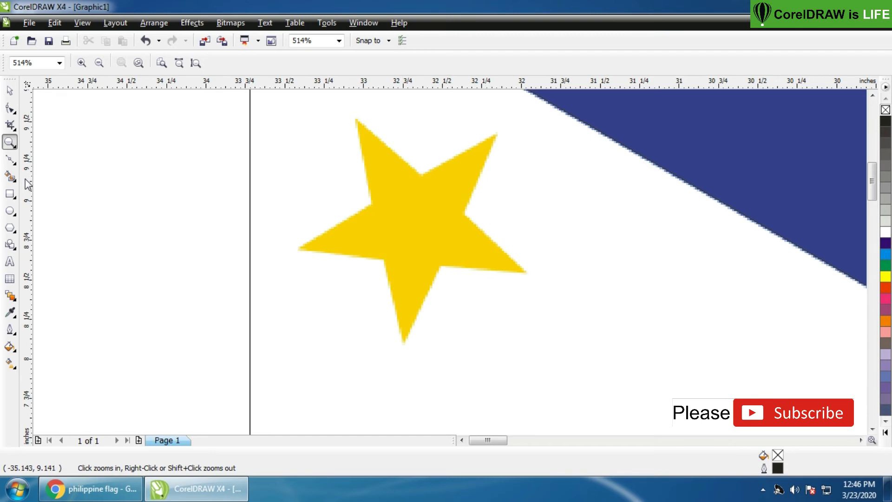
click(16, 232)
click(54, 249)
drag(355, 147, 537, 316)
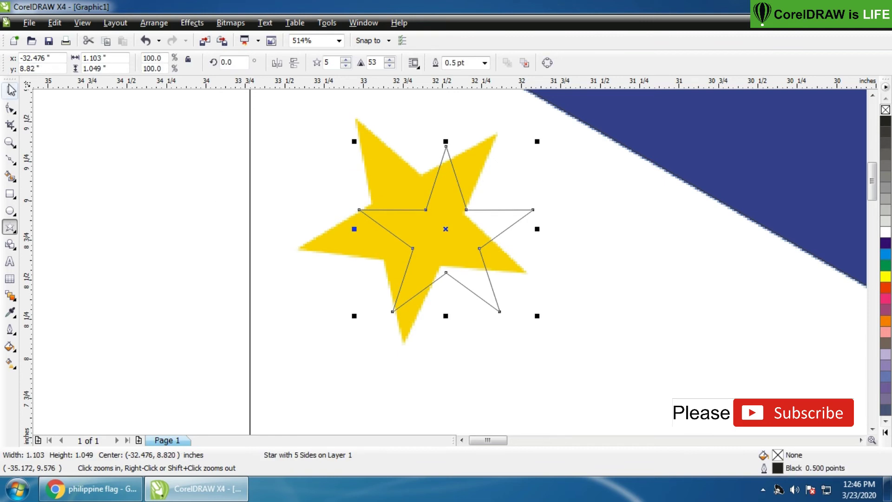
- Rotate the star outline to about 31.2 degrees and move it onto the image's upper-left star
key(space)
click(455, 200)
drag(538, 141, 471, 136)
drag(390, 215, 355, 195)
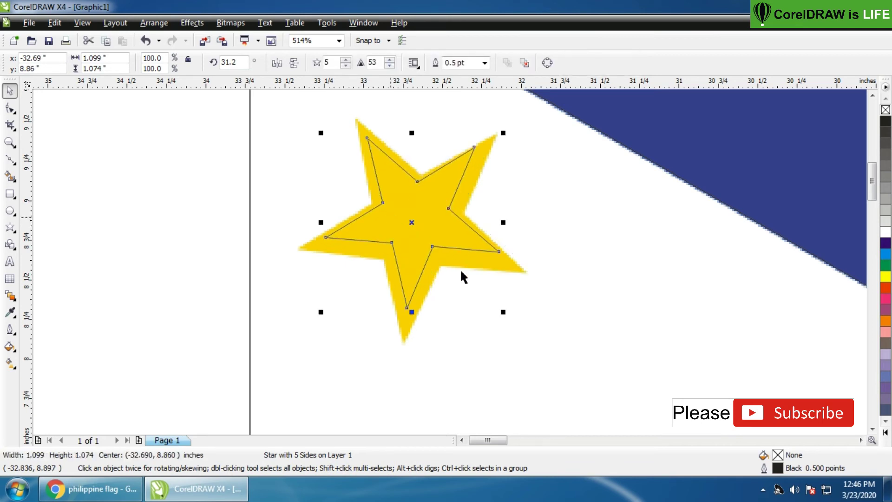
- Enlarge the star outline to about 1.42 by 1.39 inches and nudge it into line with the traced star
drag(501, 312, 529, 341)
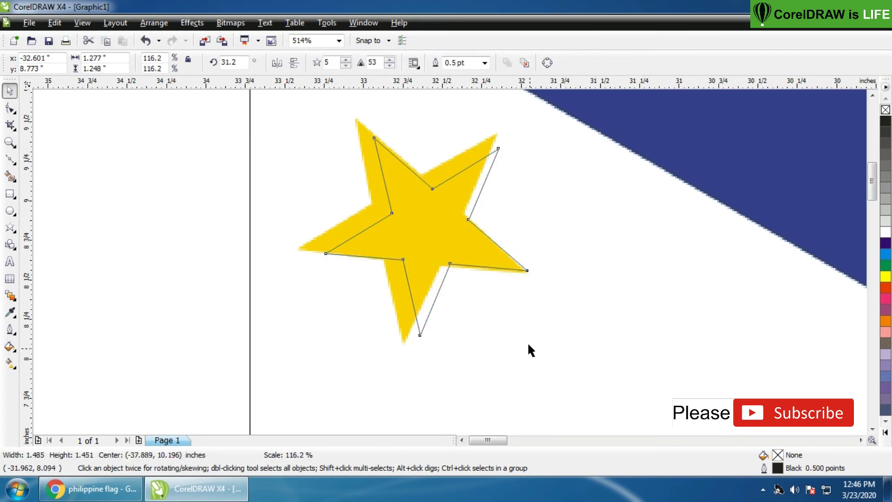
drag(321, 134, 298, 111)
key(Down)
key(Down)
key(Down)
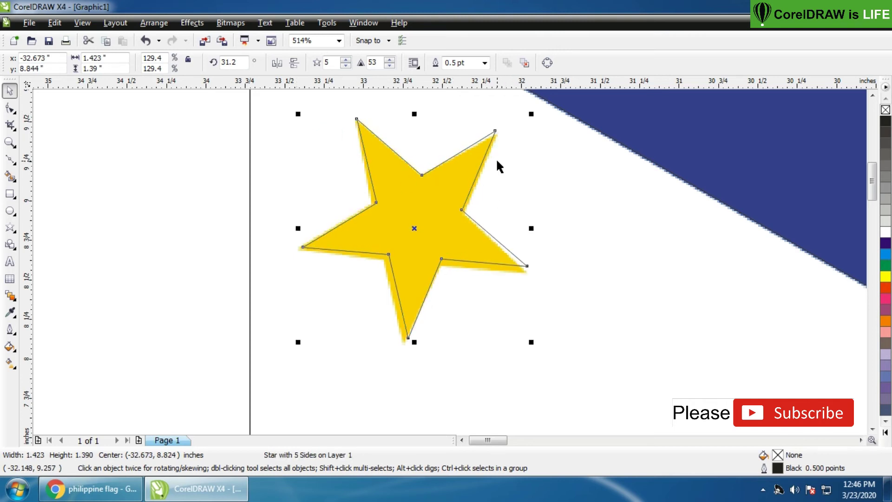
key(Left)
- Refine the upper-left star outline to about 30.1 degrees rotation and 132.8% scale so it matches the image
click(446, 200)
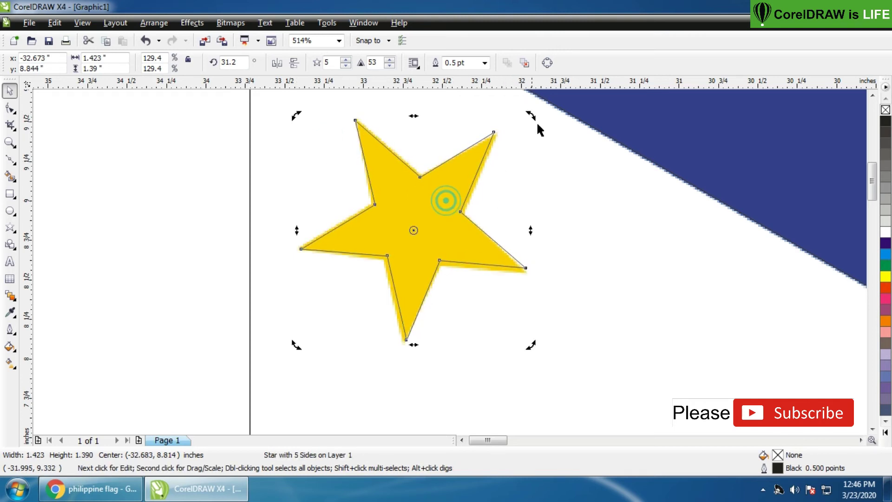
drag(531, 116, 534, 116)
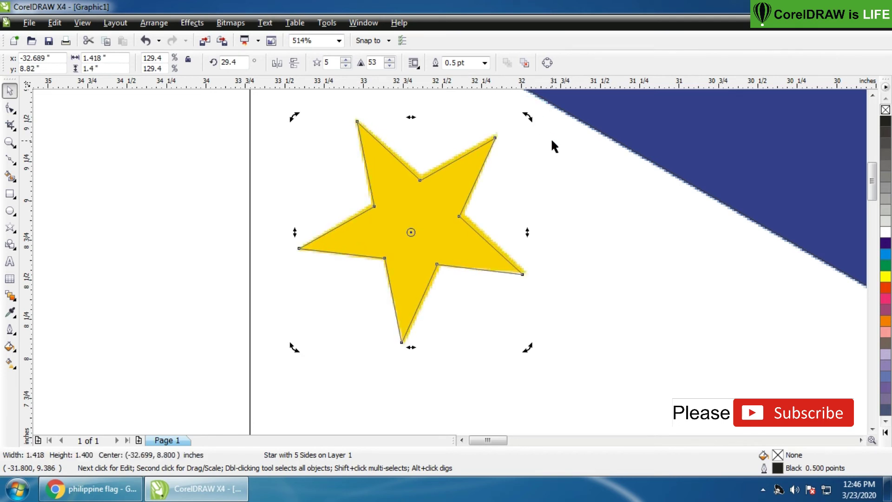
drag(530, 116, 528, 114)
key(Up)
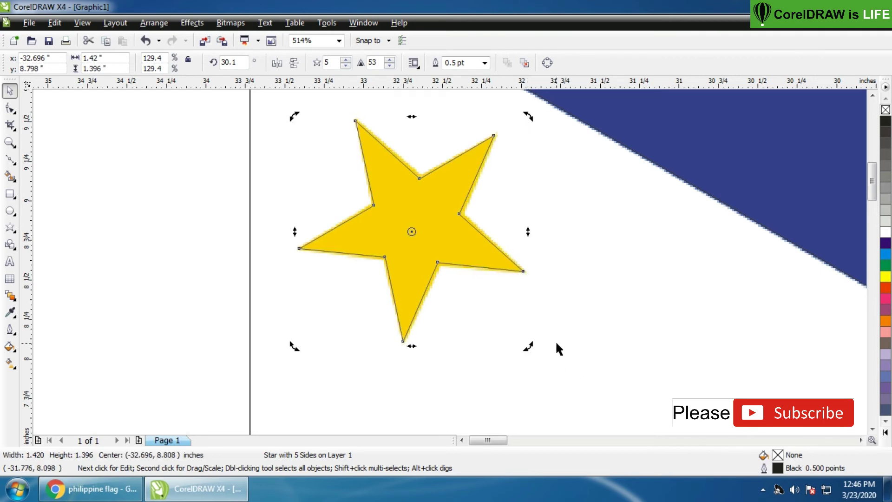
click(455, 240)
drag(526, 348, 528, 350)
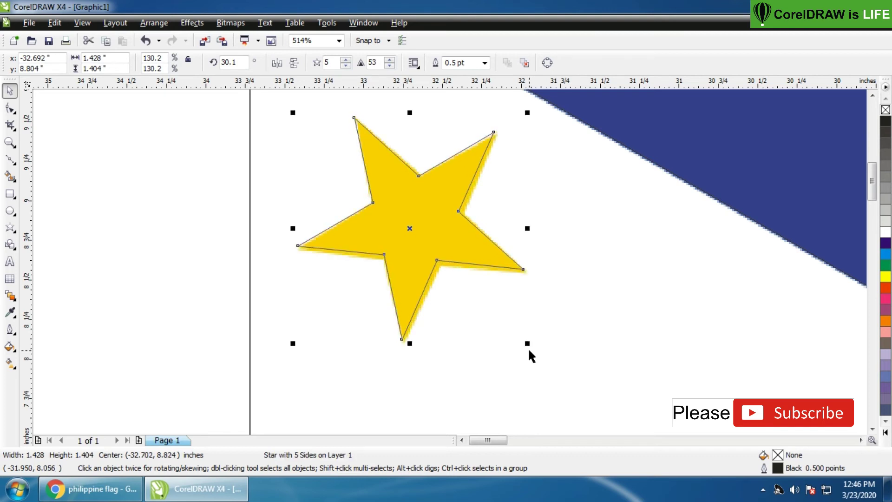
drag(529, 343, 533, 347)
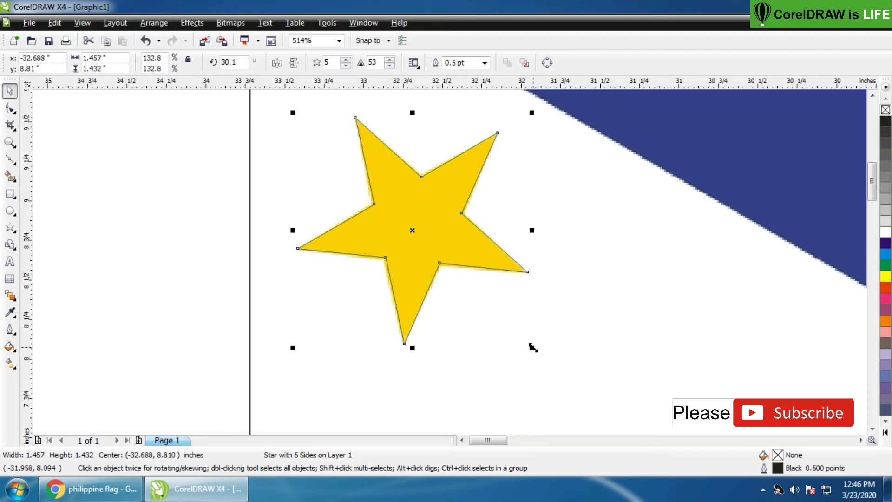
click(583, 305)
- Place a copy of the star outline over the star near the triangle's right tip
scroll(438, 295, down, 5)
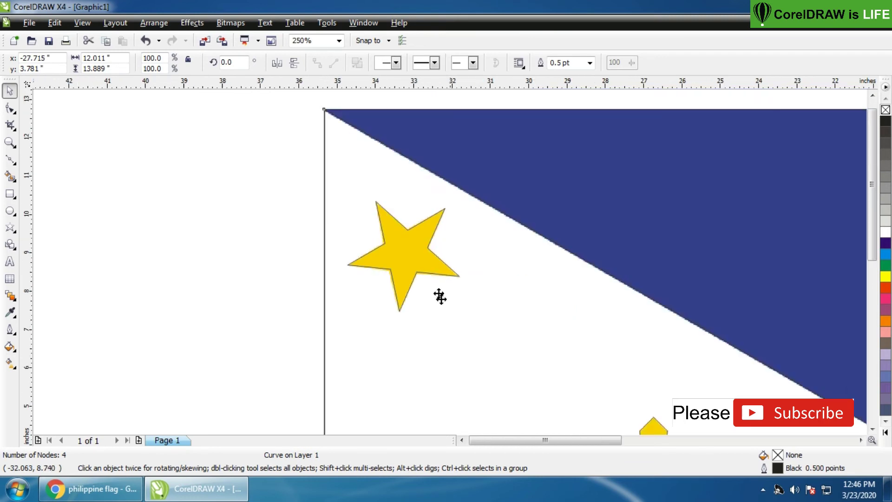
scroll(449, 260, down, 2)
drag(442, 253, 541, 315)
key(z)
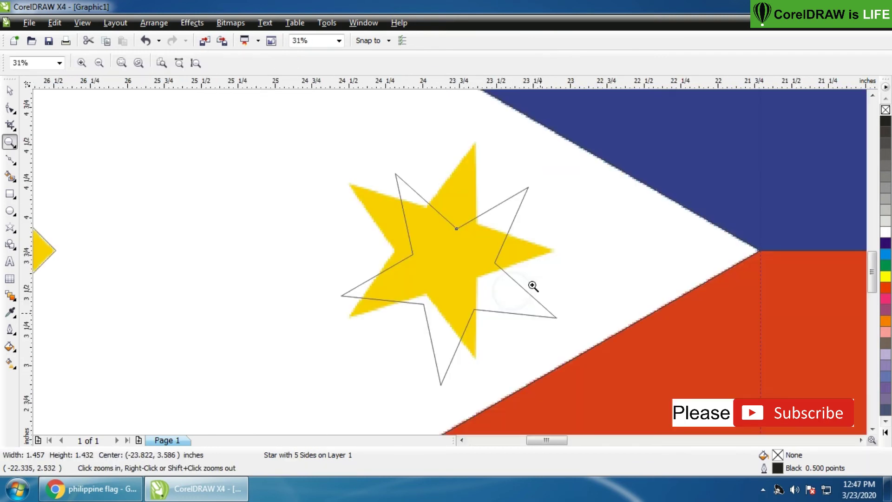
- Rotate the copied star outline to about 56.1 degrees and nudge it up and left onto the right-hand star
click(10, 91)
click(446, 276)
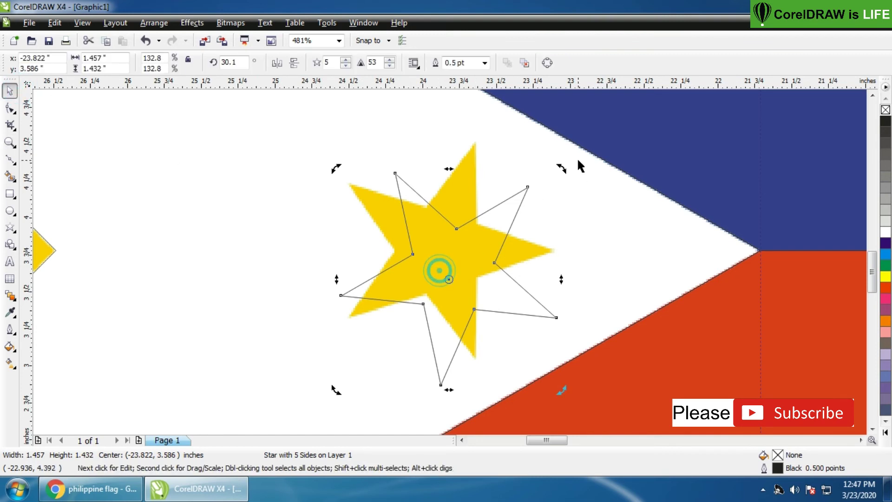
drag(562, 172, 498, 142)
key(Up)
key(Up)
key(Up)
key(Up)
key(Up)
key(Up)
key(Up)
key(Left)
key(Left)
key(Left)
key(Left)
key(Left)
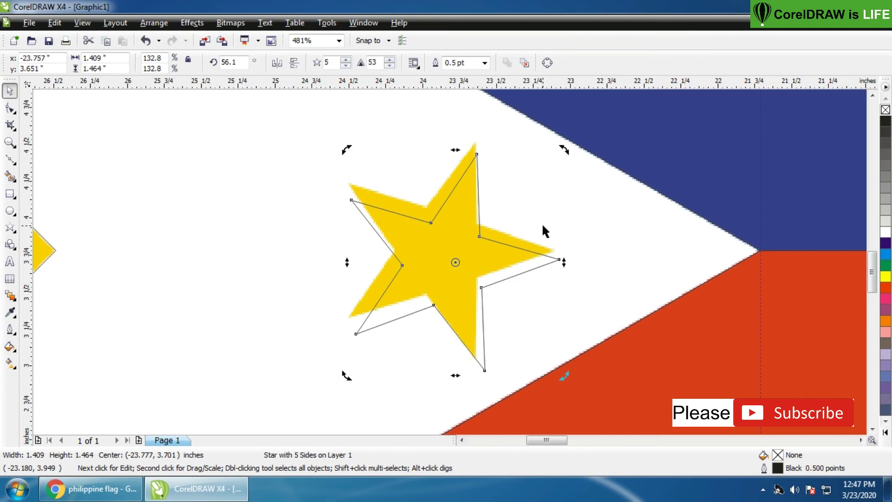
key(Up)
key(Up)
key(Up)
key(Up)
key(Up)
key(Up)
key(Up)
key(Up)
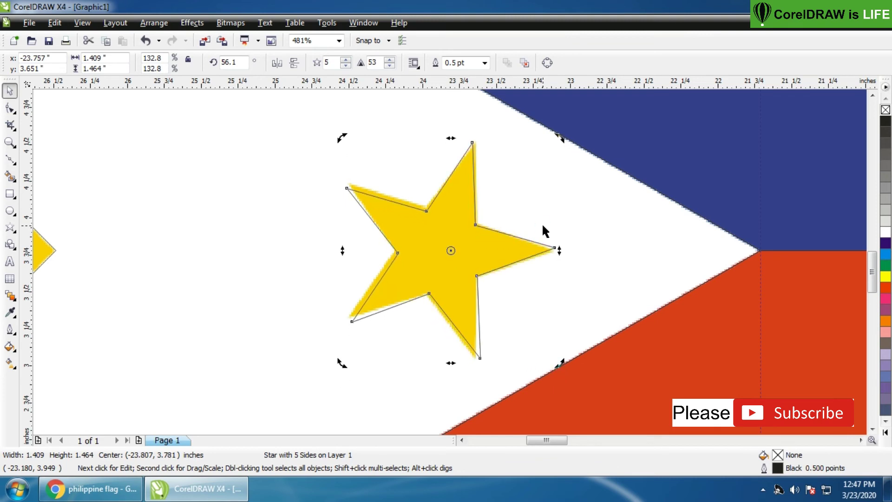
- Refine the right-hand star outline to 54.0 degrees rotation and nudge it to match the image's edges
click(493, 255)
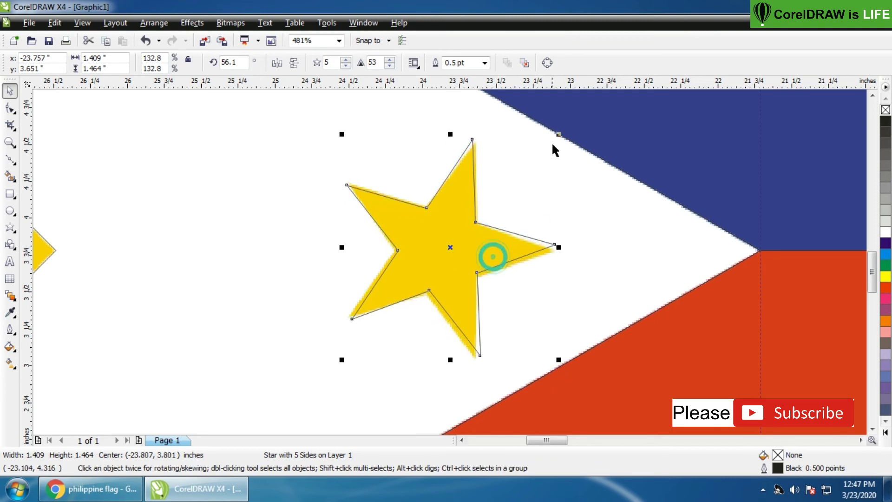
click(464, 217)
drag(559, 136, 562, 141)
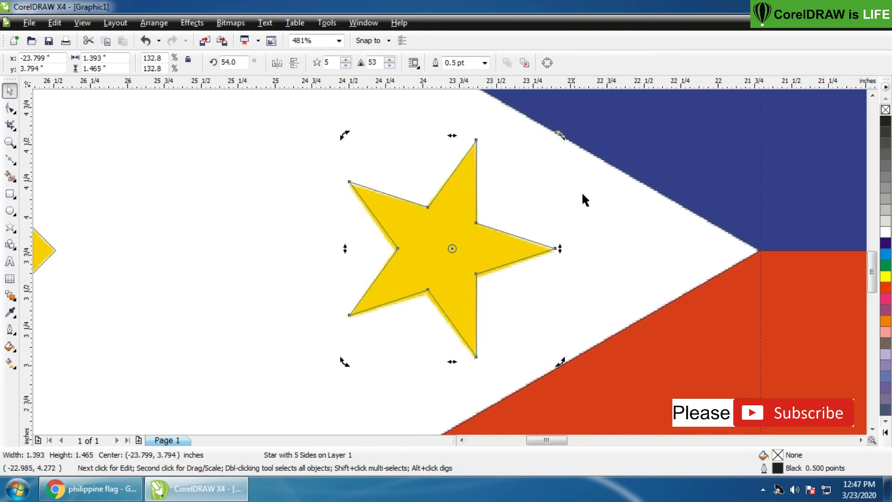
click(603, 241)
click(470, 274)
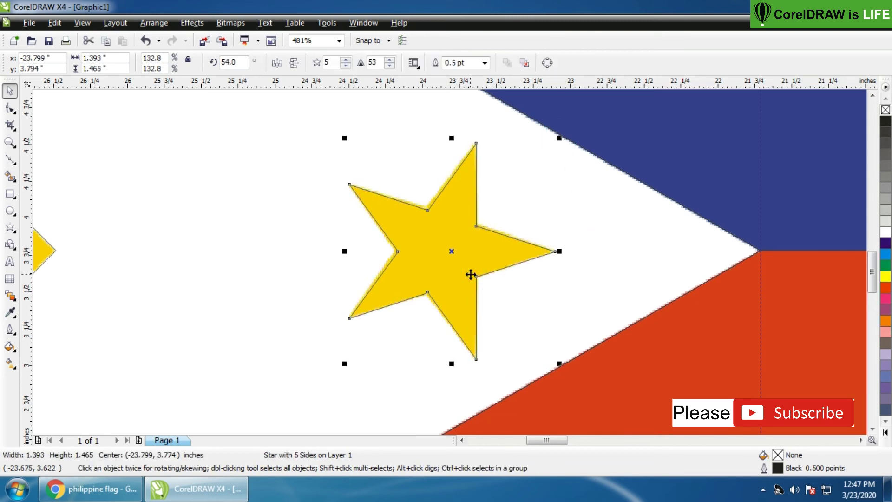
key(Left)
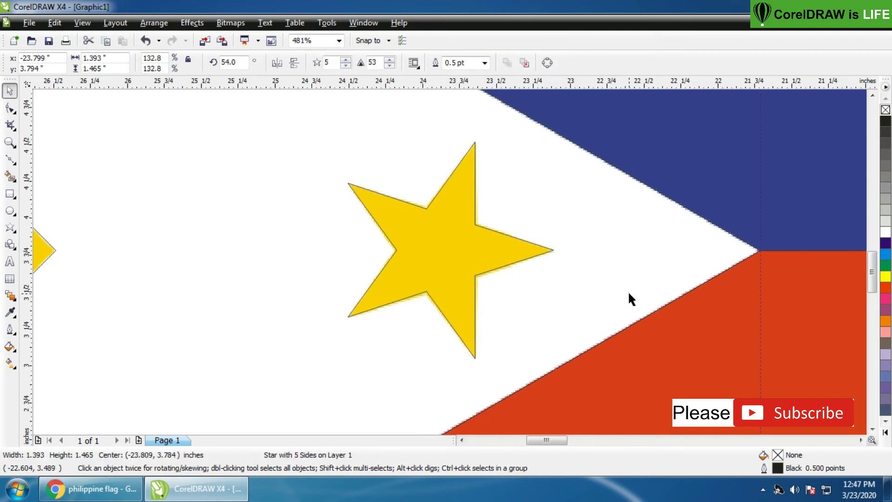
click(631, 298)
- Place a copy of the right-hand star outline over the flag's lower-left star
scroll(459, 250, down, 5)
drag(444, 259, 307, 376)
key(z)
- Rotate the lower-left star outline to about 77.3 degrees and move it onto the image's star
click(9, 91)
click(400, 263)
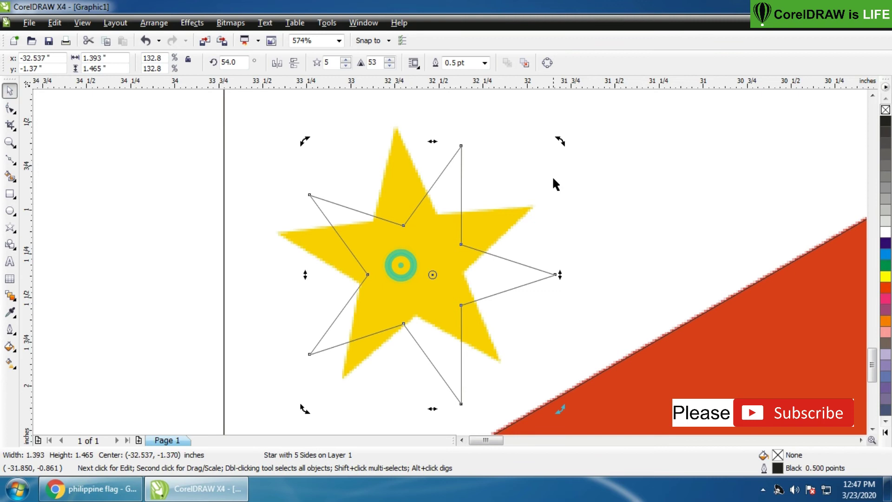
drag(557, 141, 482, 117)
drag(458, 272, 446, 251)
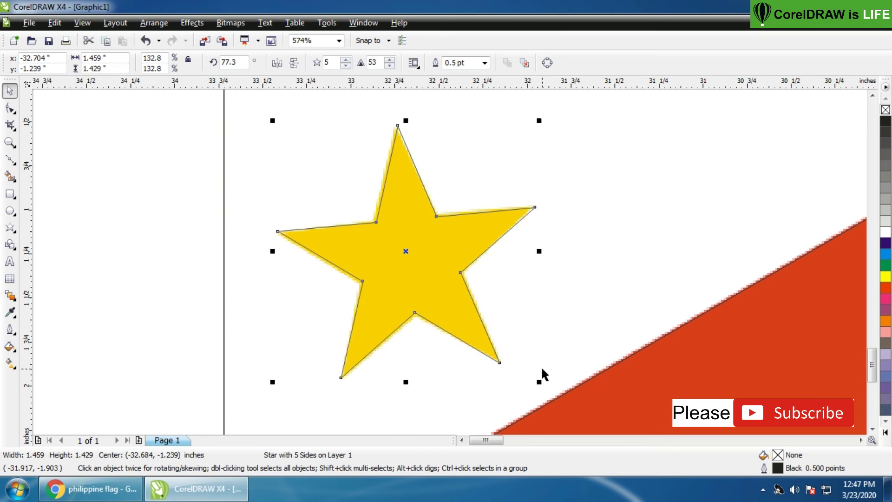
- Refine the lower-left star outline to about 77.5 degrees rotation, nudging it to match the image's edges
click(434, 296)
drag(541, 123, 544, 124)
click(460, 287)
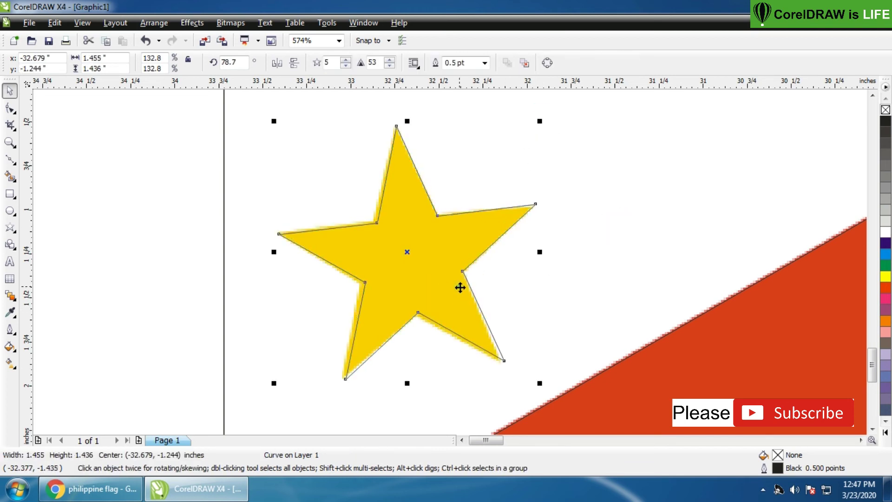
key(Down)
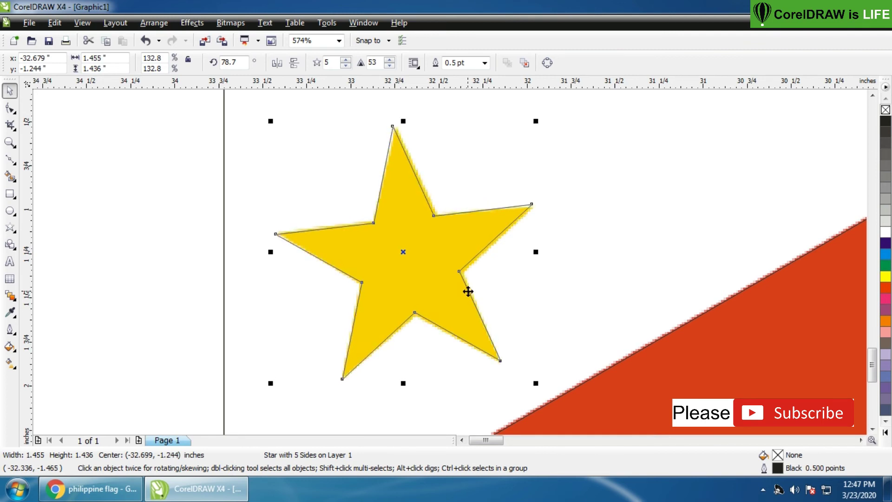
click(459, 286)
drag(541, 122, 542, 127)
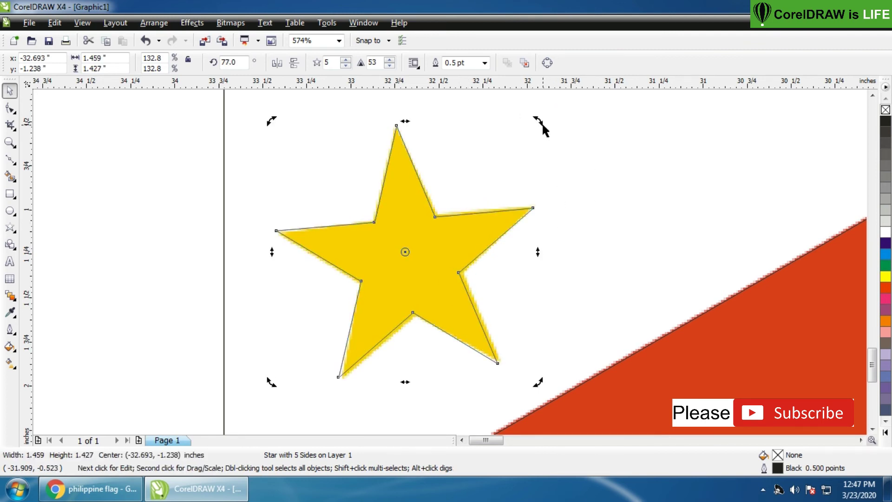
drag(540, 124, 538, 119)
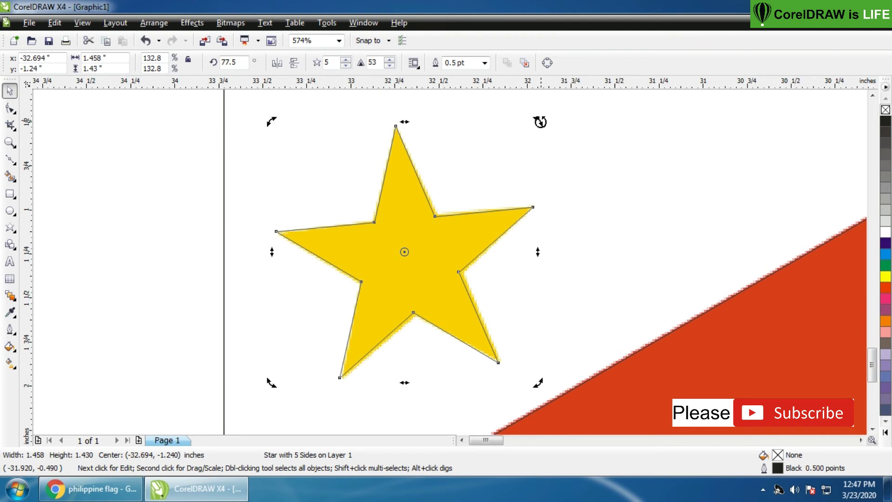
click(600, 203)
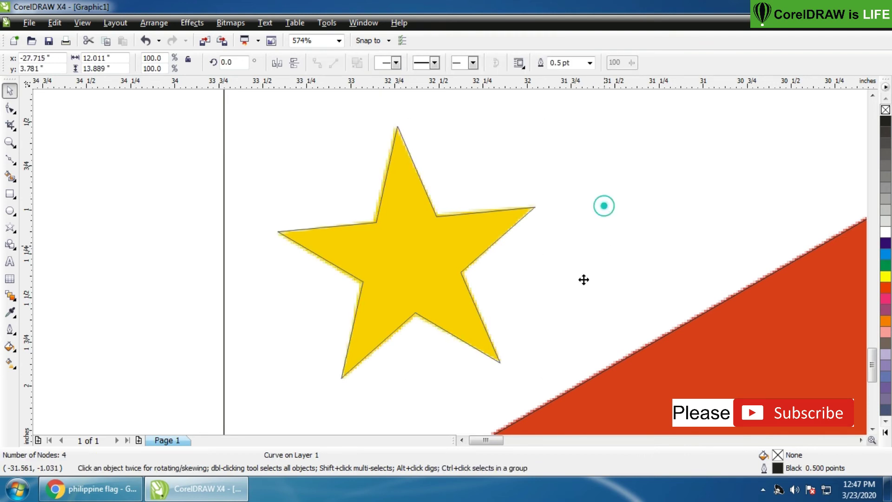
- Delete the vertical guideline that runs through the triangle's right tip
scroll(452, 258, down, 5)
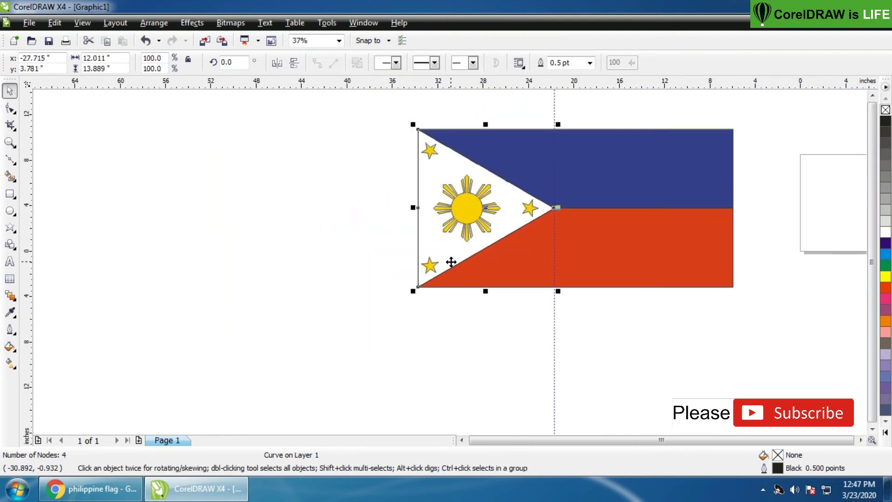
click(555, 103)
double_click(555, 103)
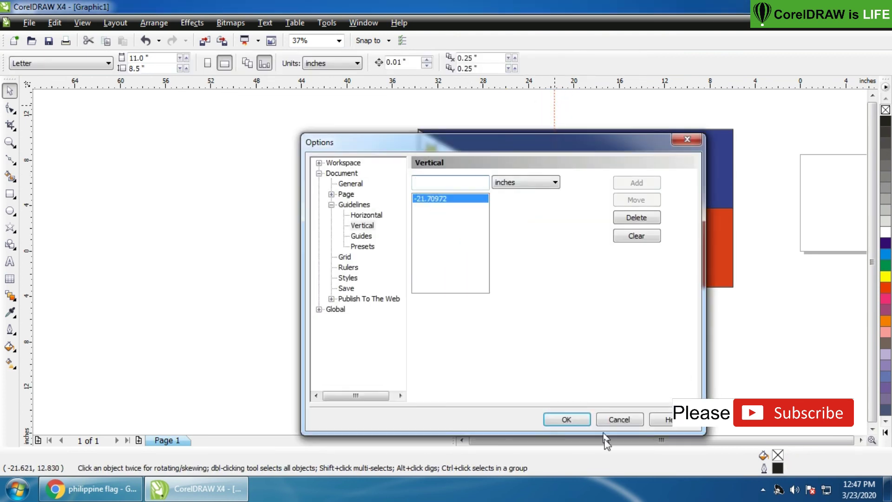
click(617, 419)
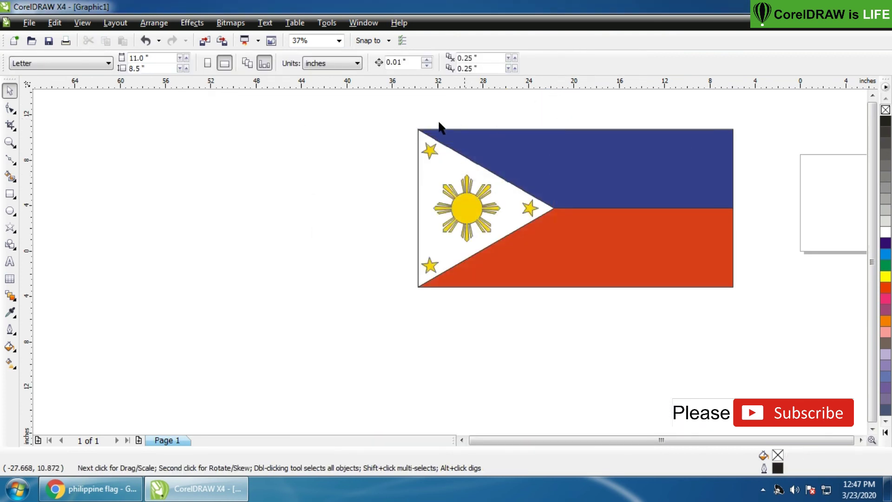
- Select all the traced outlines together and move them off the flag image to the empty area left of it
drag(534, 184, 749, 328)
drag(646, 254, 339, 231)
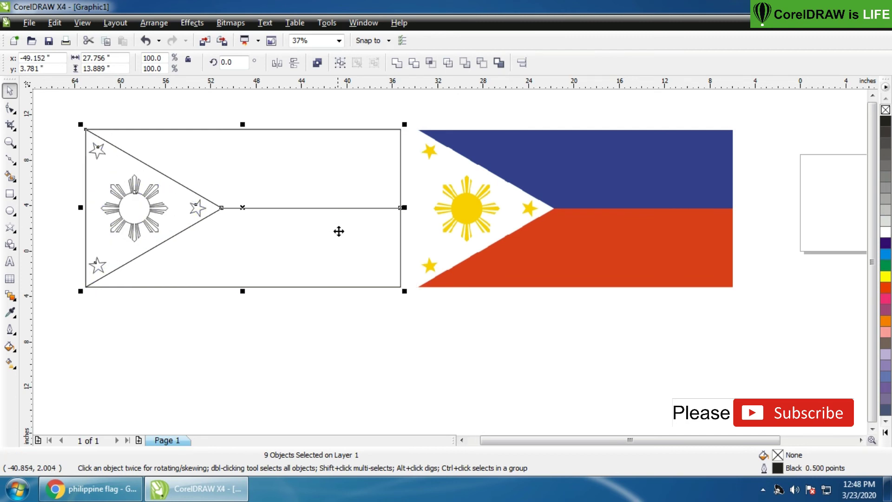
click(435, 313)
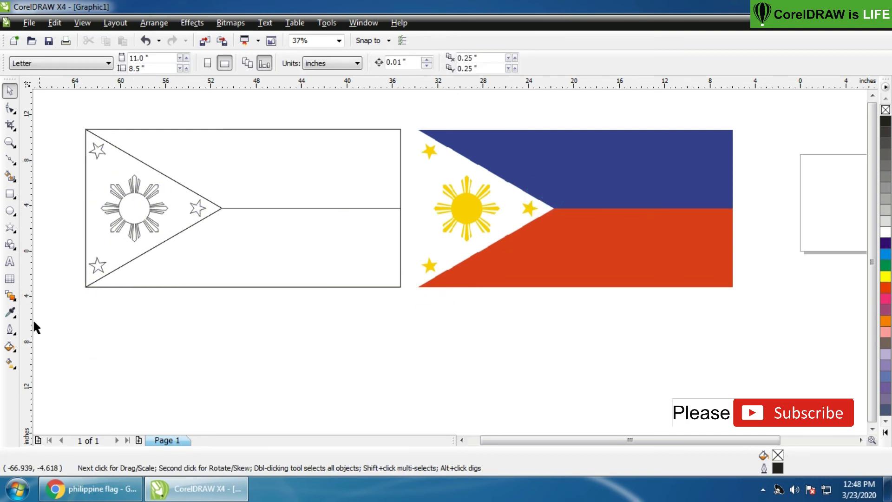
click(11, 313)
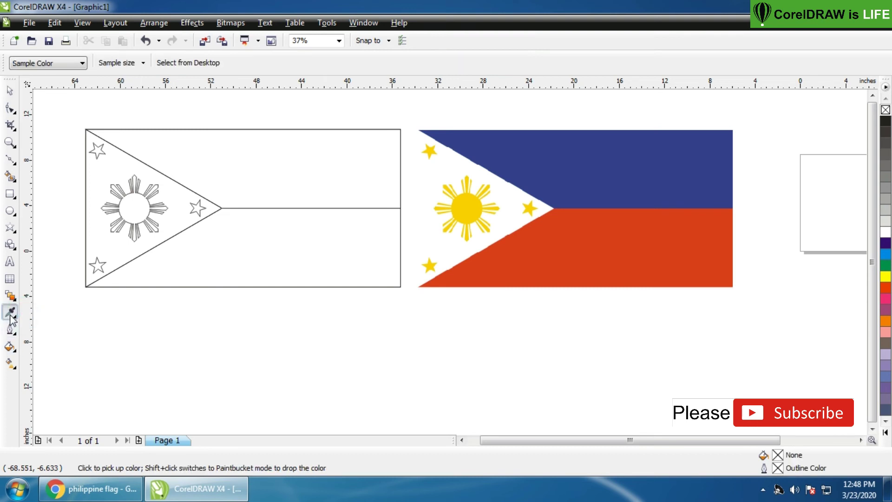
click(574, 152)
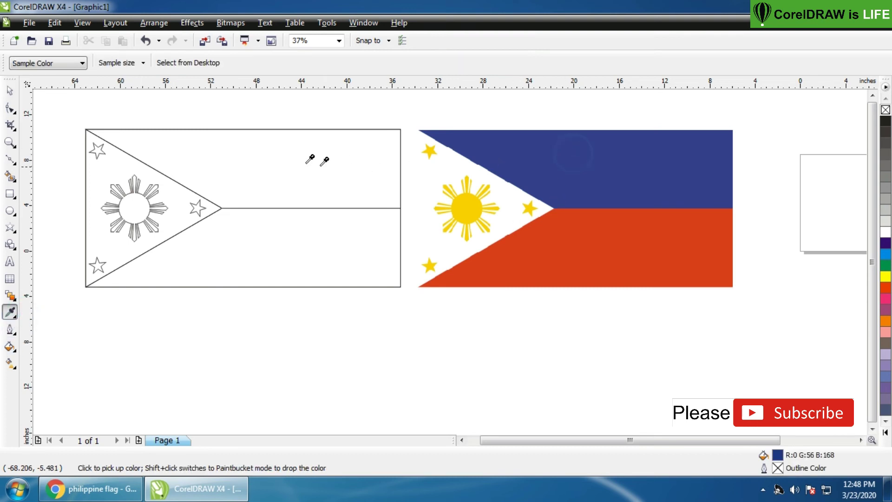
click(6, 93)
click(299, 191)
drag(263, 197, 288, 160)
key(Escape)
drag(152, 207, 153, 223)
key(ctrl+z)
drag(226, 253, 250, 281)
key(Escape)
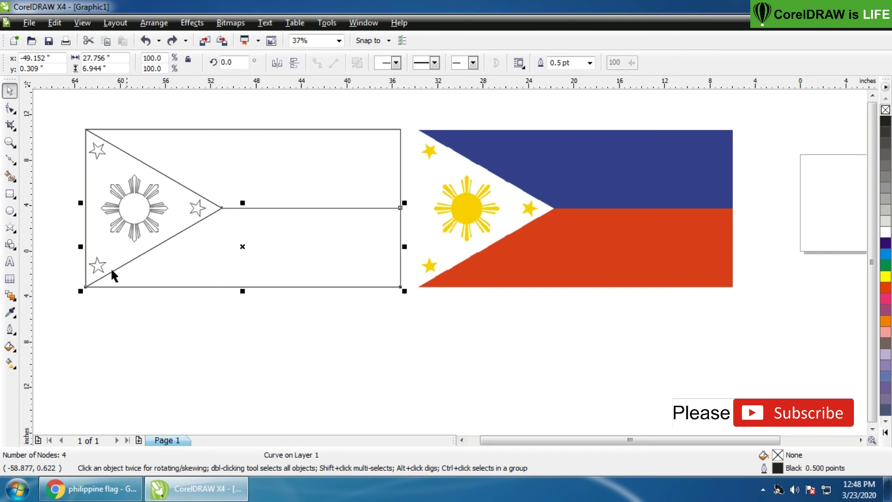
- Fill the traced upper stripe with the image's sampled blue (R0 G56 B168) and the lower stripe with its red (R206 G17 B38)
click(10, 312)
click(565, 177)
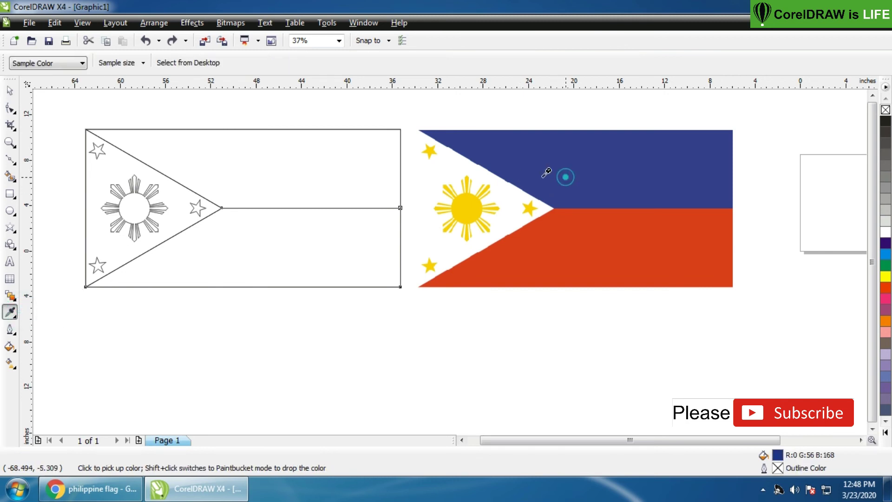
click(291, 173)
click(575, 252)
click(350, 255)
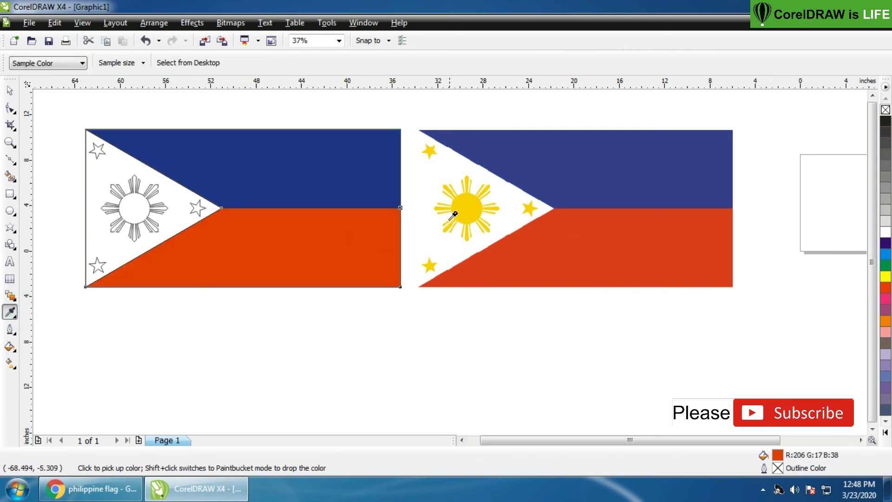
- Fill the traced sun and all three stars with the yellow sampled from the image's sun (R252 G209 B22)
click(463, 205)
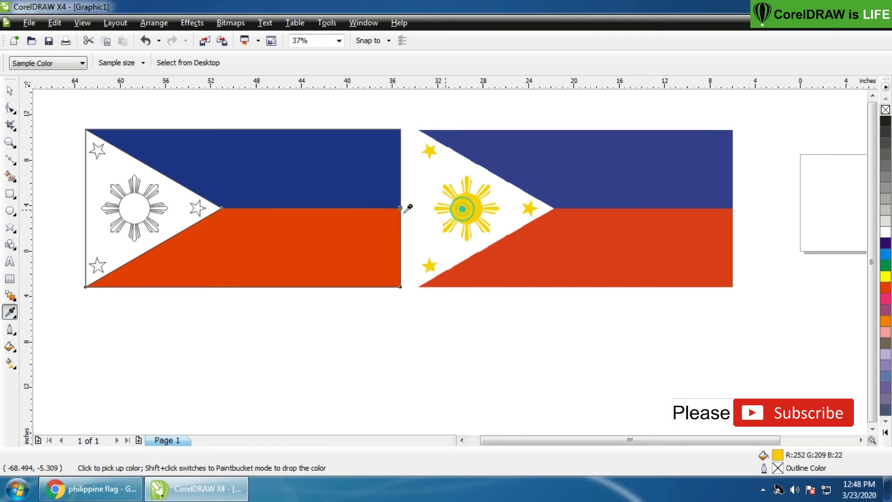
click(126, 204)
click(195, 207)
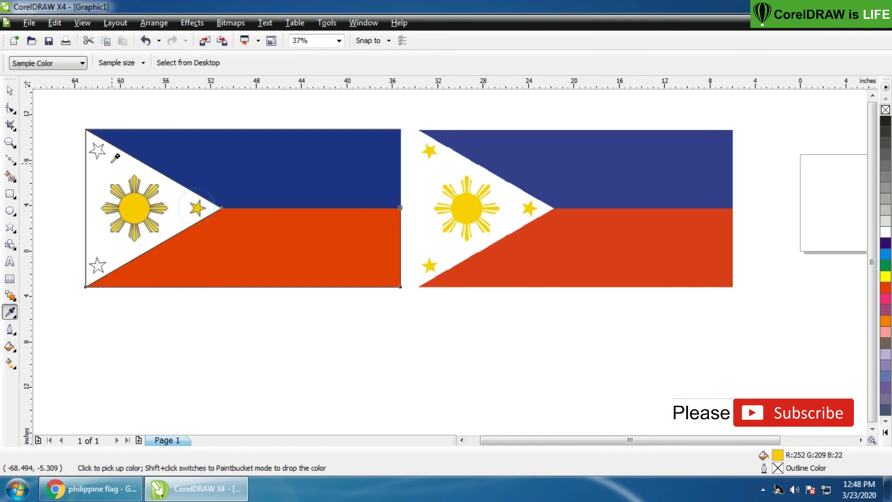
click(93, 148)
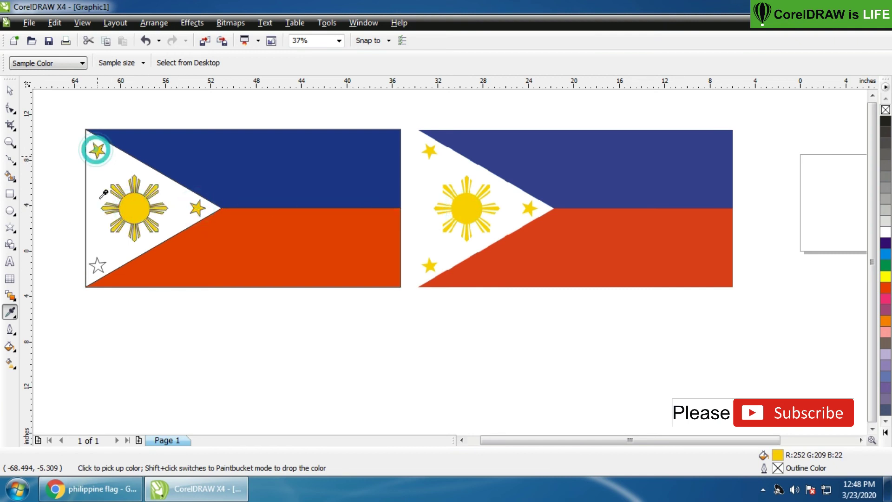
click(93, 264)
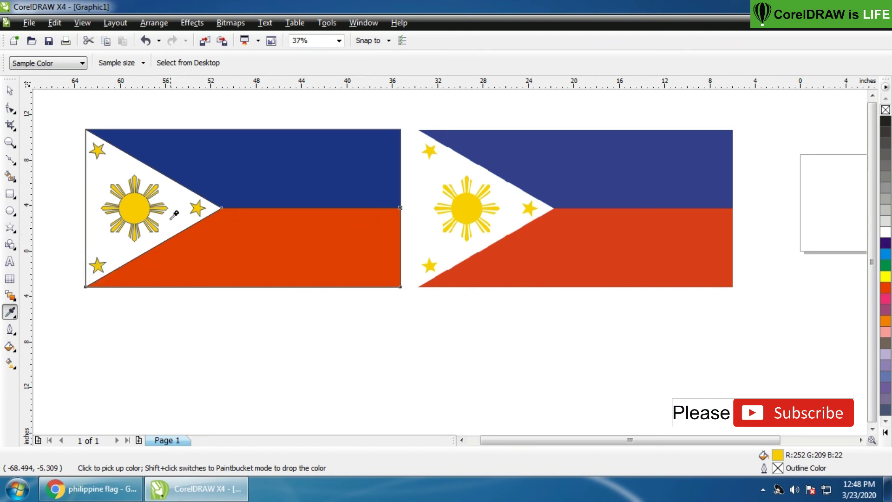
- Fill the traced triangle with white
click(10, 92)
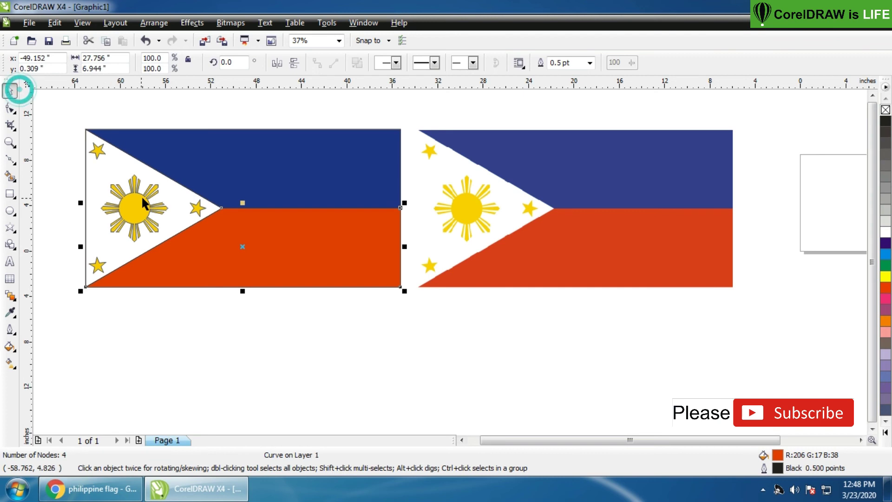
click(184, 214)
click(885, 232)
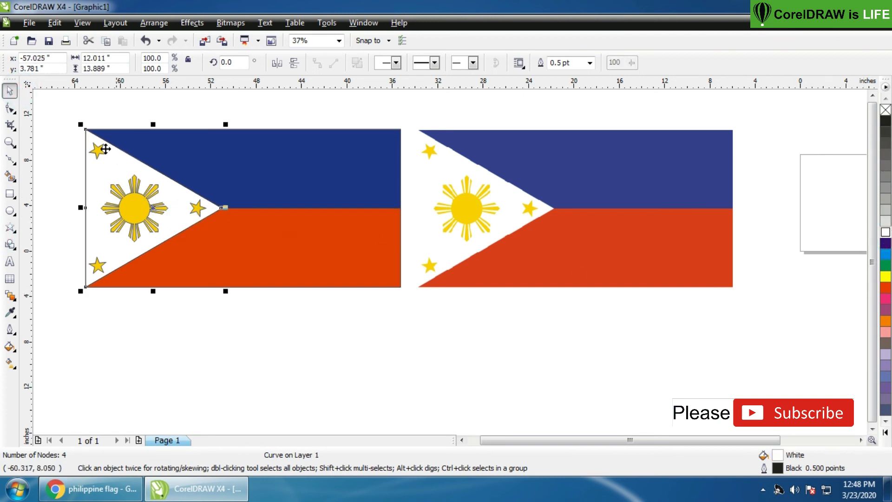
- Remove the outlines from the red stripe, the blue stripe and the sun of the traced flag
drag(65, 115, 408, 316)
click(347, 335)
click(300, 232)
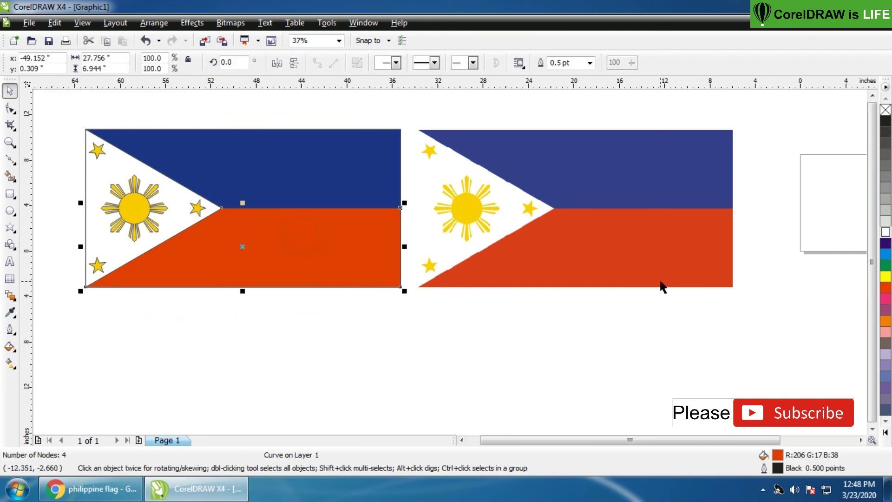
click(308, 167)
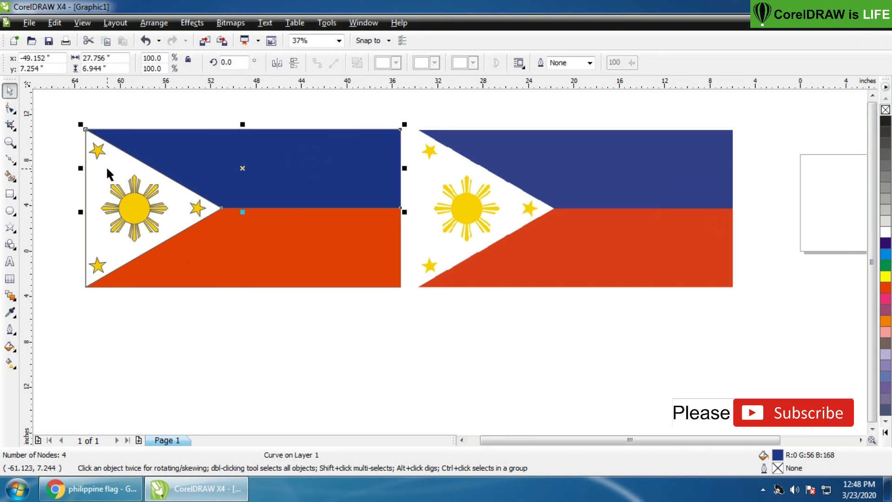
click(115, 190)
right_click(886, 111)
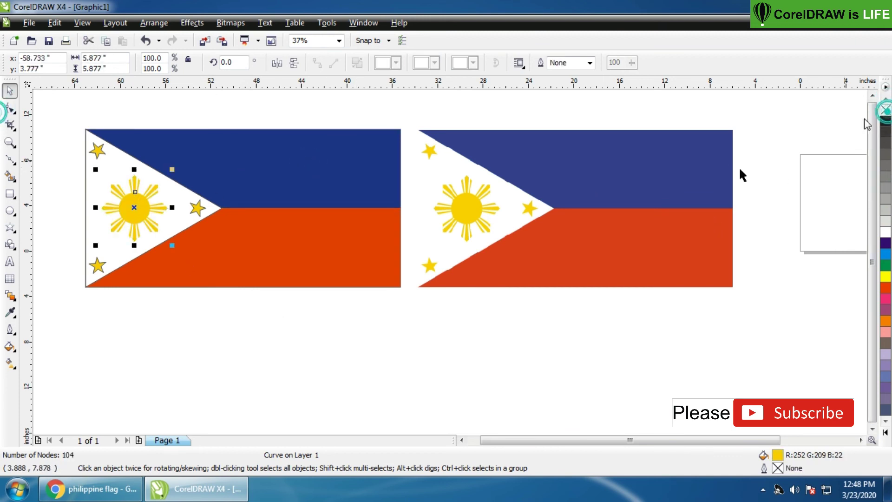
- Remove the outlines from the three yellow stars in the traced triangle
click(204, 213)
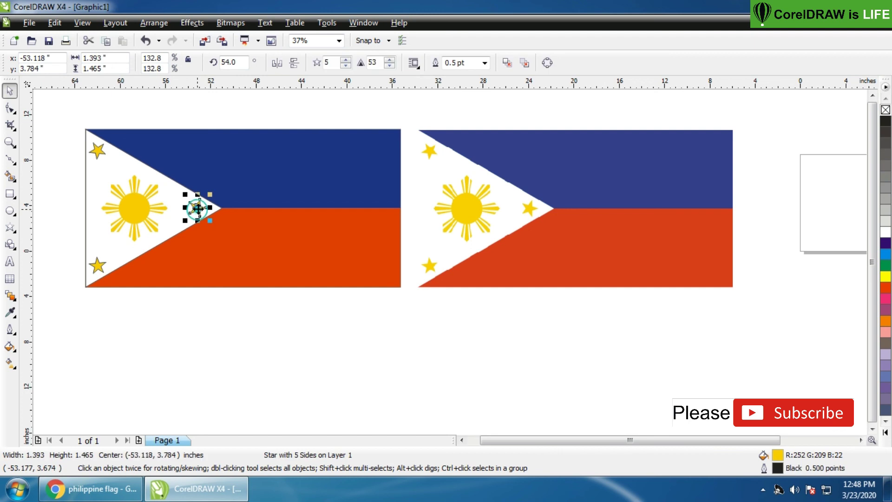
right_click(886, 110)
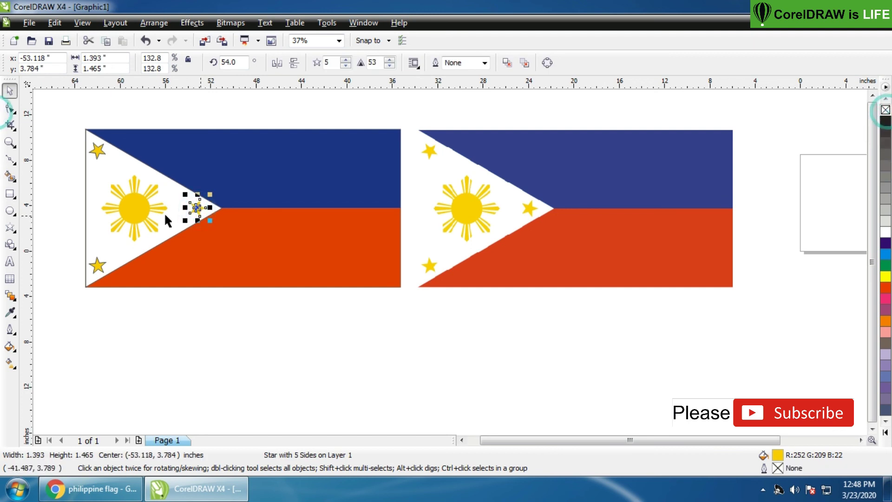
click(96, 153)
right_click(886, 111)
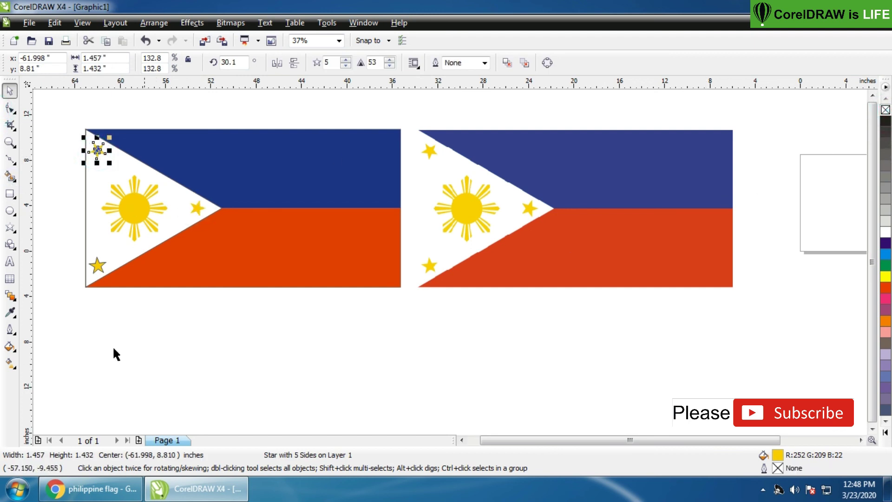
click(99, 269)
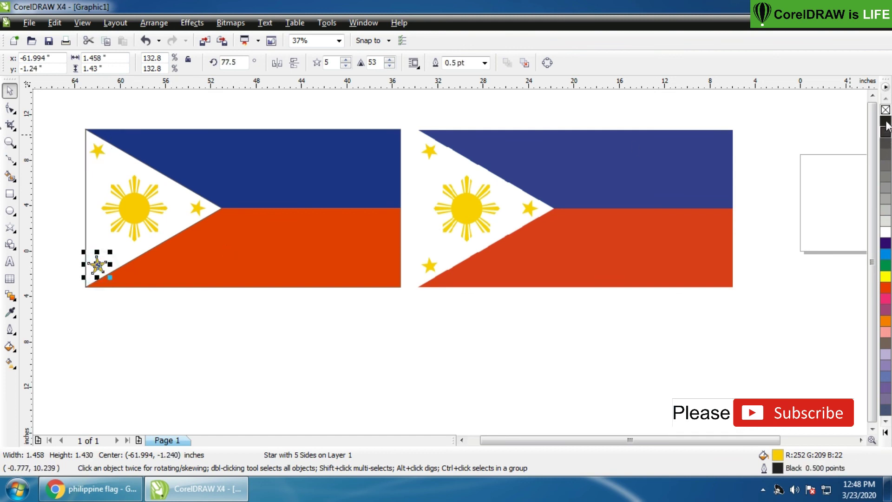
right_click(884, 115)
click(581, 386)
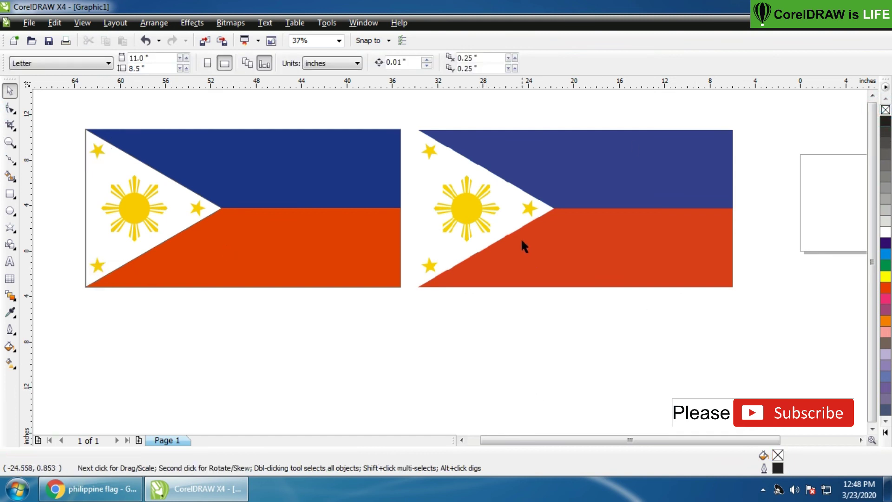
- Delete the original flag bitmap beside the traced flag
click(537, 232)
right_click(537, 235)
click(579, 240)
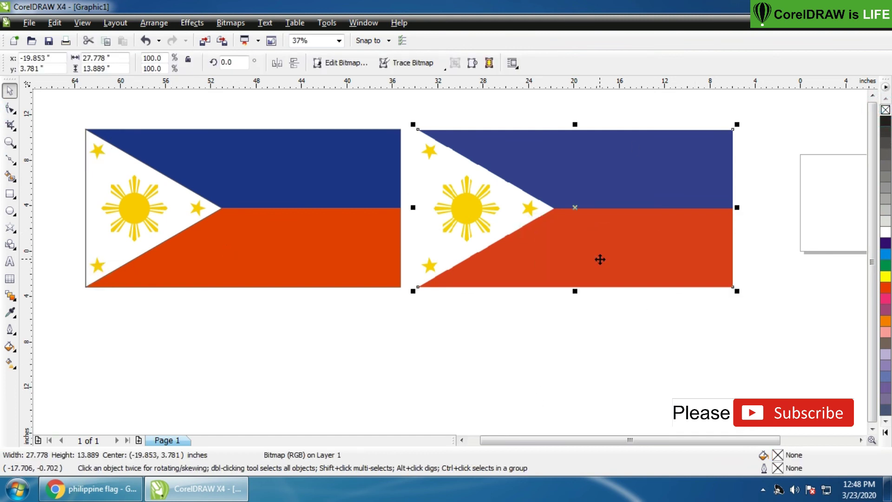
key(Delete)
- Group all the shapes of the traced flag into one object
drag(82, 113, 436, 319)
key(ctrl+g)
key(F3)
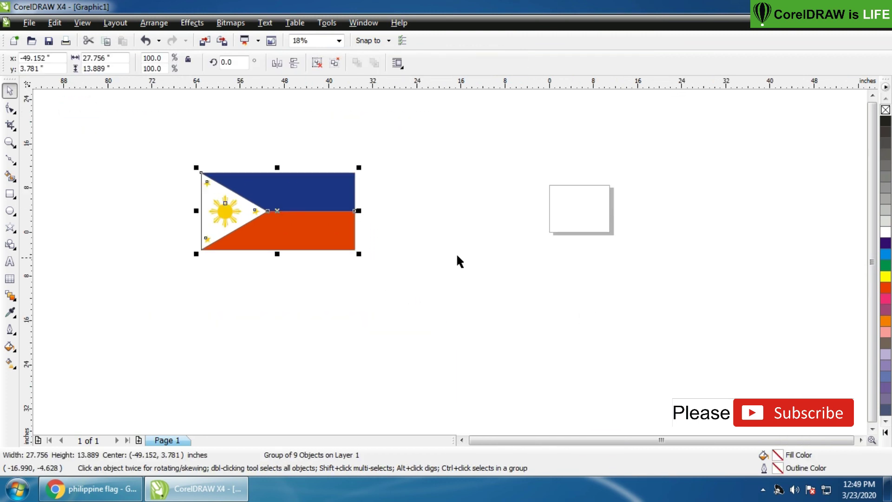
- Create a page-sized rectangle, fill it with rich black and remove its outline
double_click(14, 196)
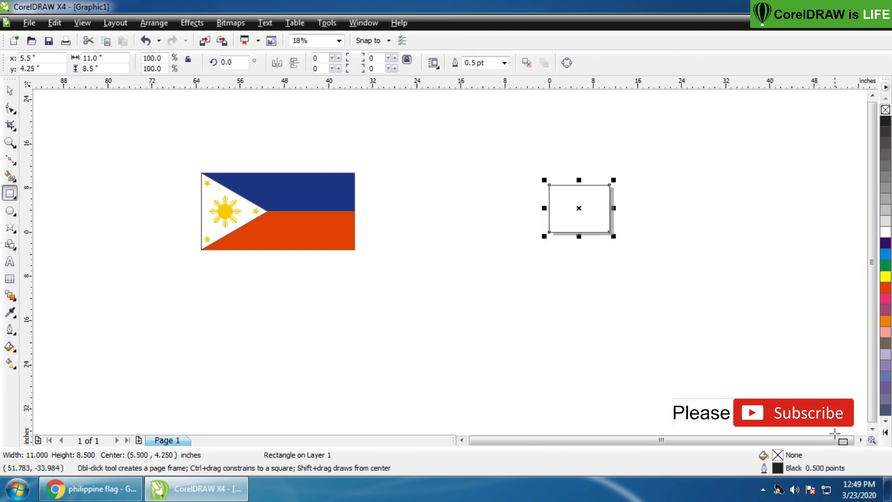
click(885, 434)
click(859, 98)
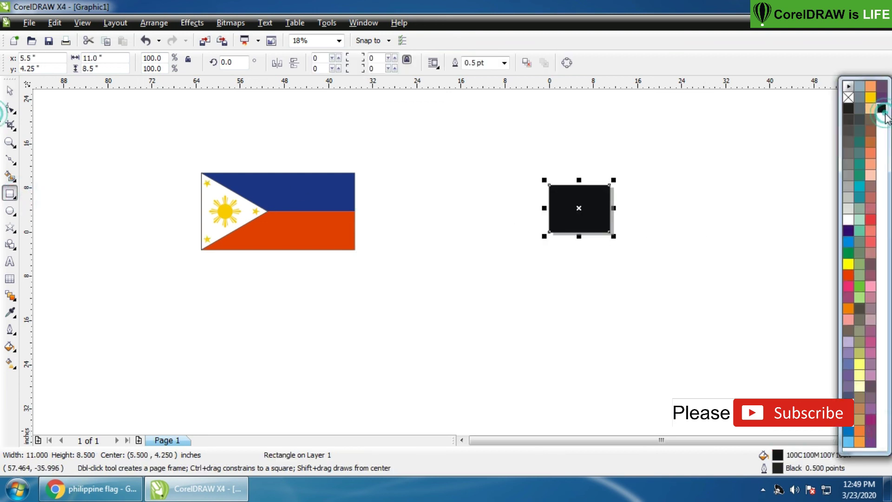
right_click(851, 98)
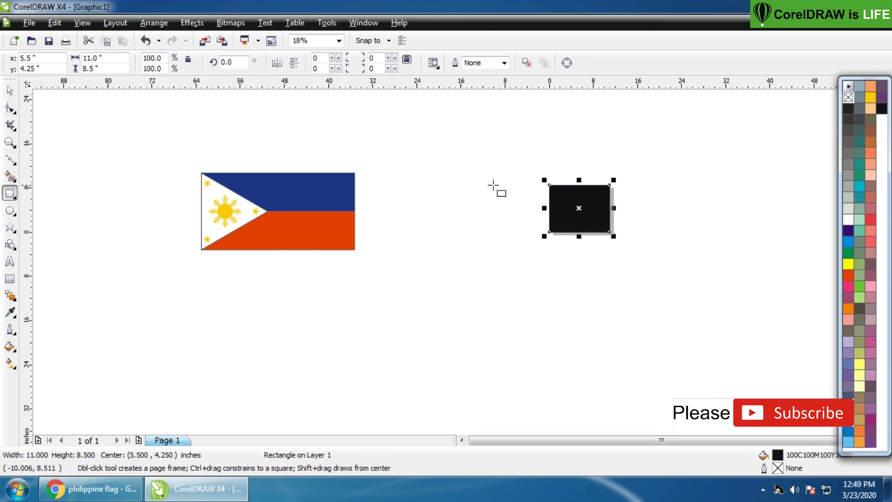
- Centre the grouped flag on the page
click(9, 91)
click(288, 215)
key(p)
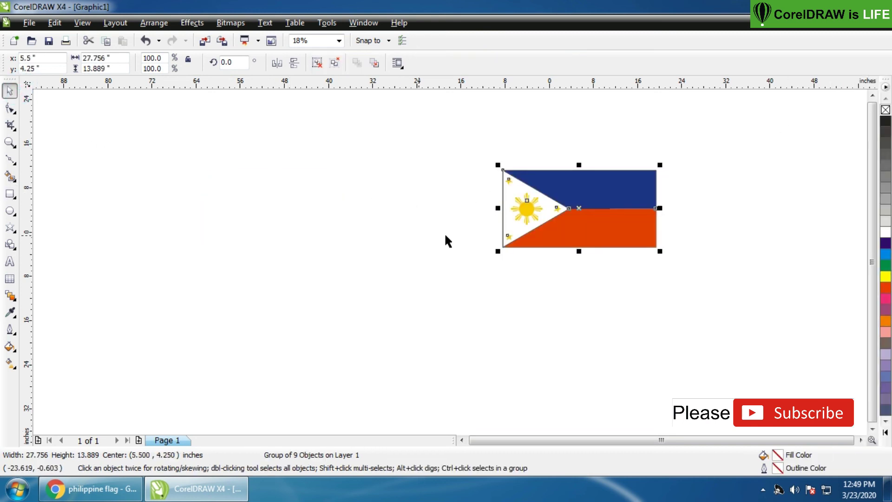
- Scale the grouped flag proportionally about its centre to about 10.49 by 5.25 inches so it fits the black page background
drag(660, 251, 613, 229)
key(z)
drag(532, 176, 641, 246)
click(12, 93)
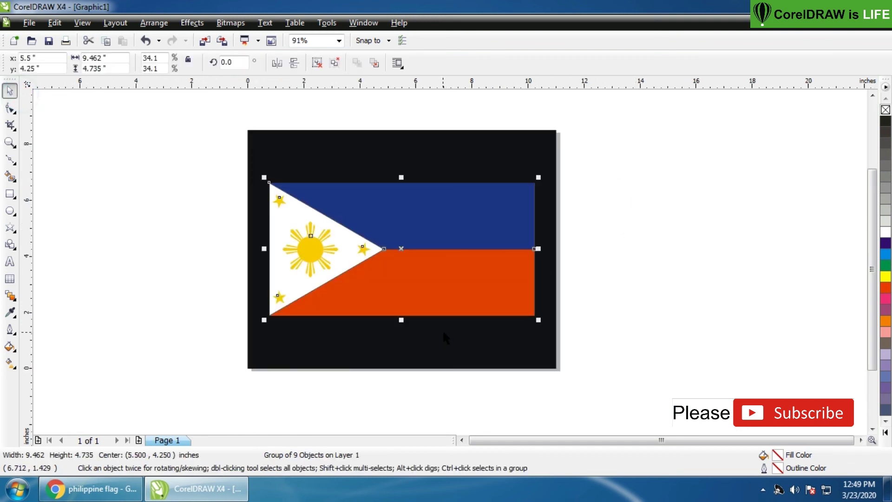
drag(538, 323, 554, 346)
- Examine the finished flag on its black background, checking the star, sun and triangle edges up close
key(z)
drag(216, 166, 556, 364)
drag(305, 230, 500, 342)
shift+click(479, 312)
shift+click(526, 251)
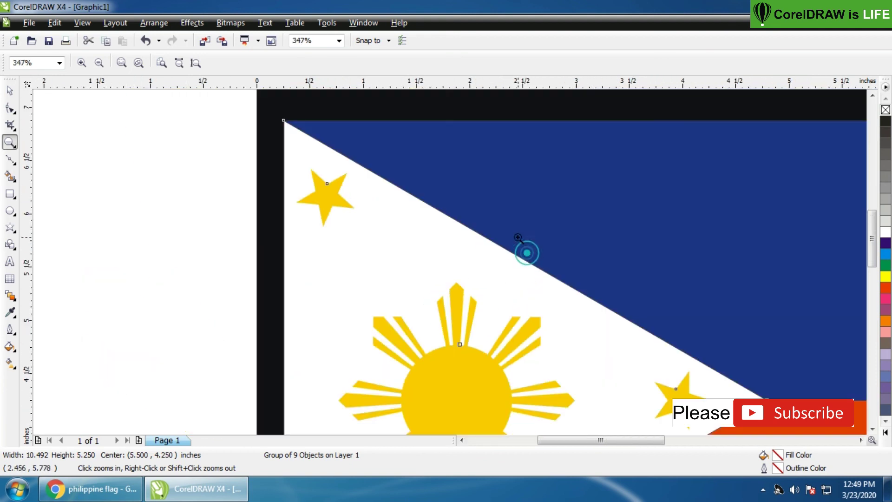
shift+click(526, 237)
click(431, 274)
shift+click(428, 267)
drag(239, 125, 567, 374)
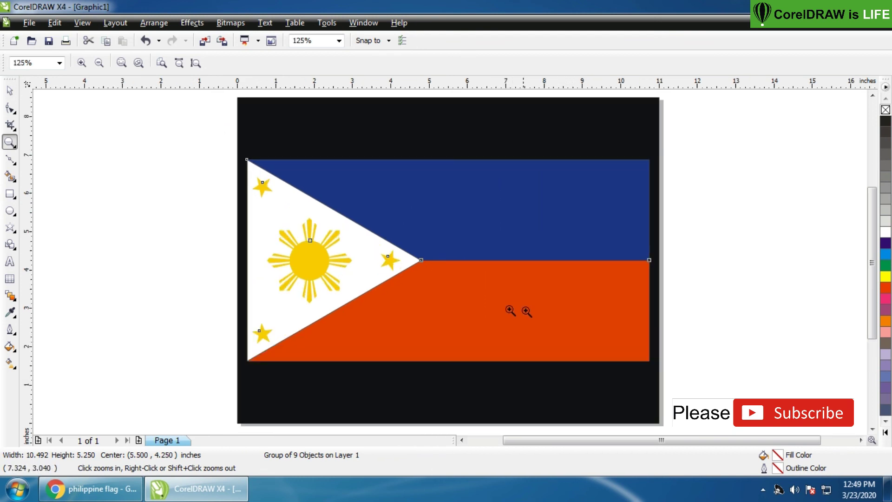